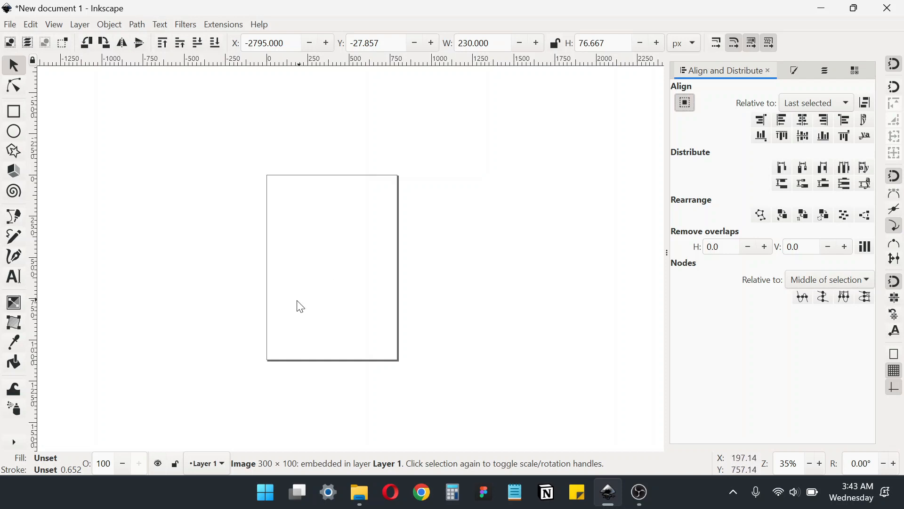
# Show the page grid over the empty canvas area around the colour palette image
pyautogui.moveTo(185, 306); pyautogui.dragTo(450, 301)
pyautogui.moveTo(123, 262); pyautogui.dragTo(224, 282)
pyautogui.click(270, 242)
pyautogui.scroll(2, 270, 242)
pyautogui.moveTo(207, 175); pyautogui.dragTo(208, 157)
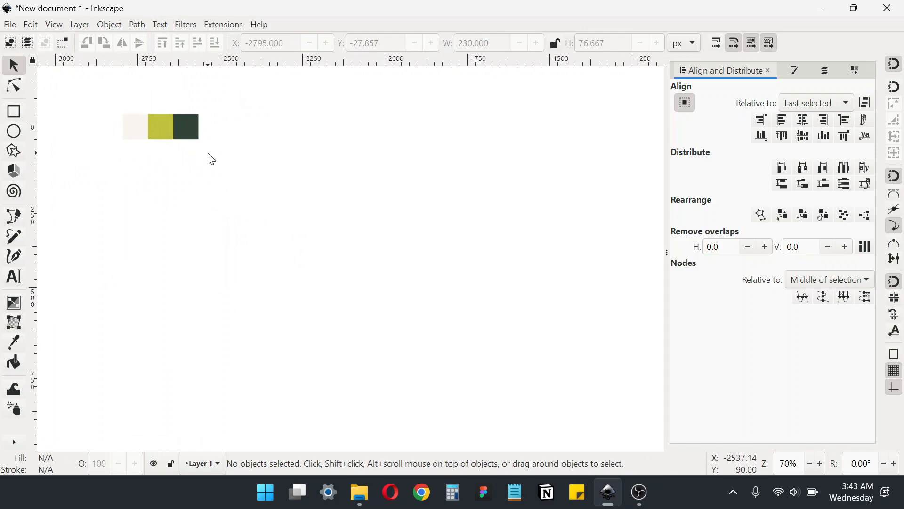
pyautogui.click(54, 25)
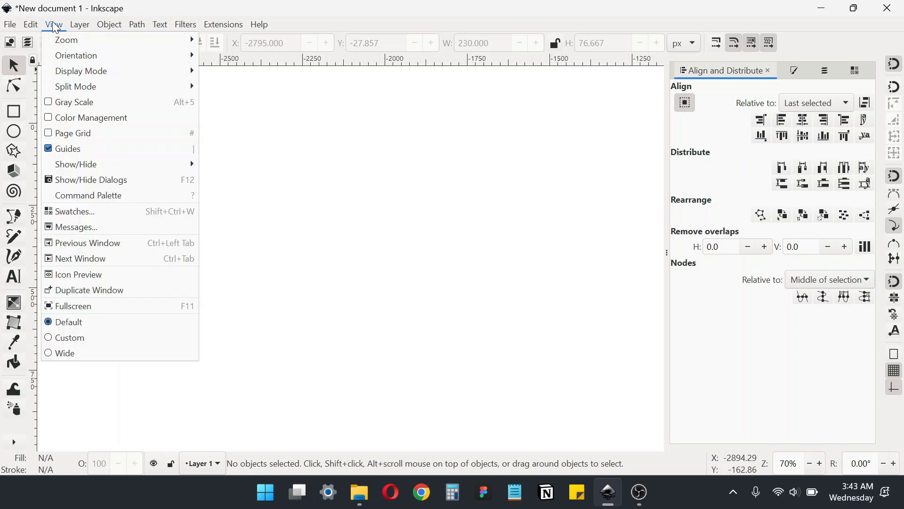
pyautogui.click(106, 141)
# Draw a 10 × 10 px square on the grid below the colour palette image
pyautogui.click(14, 112)
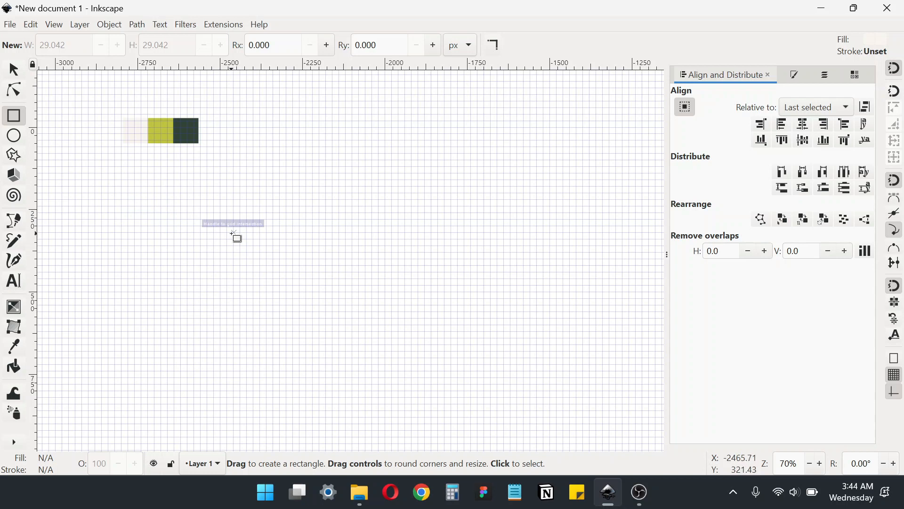
pyautogui.scroll(6, 137, 222)
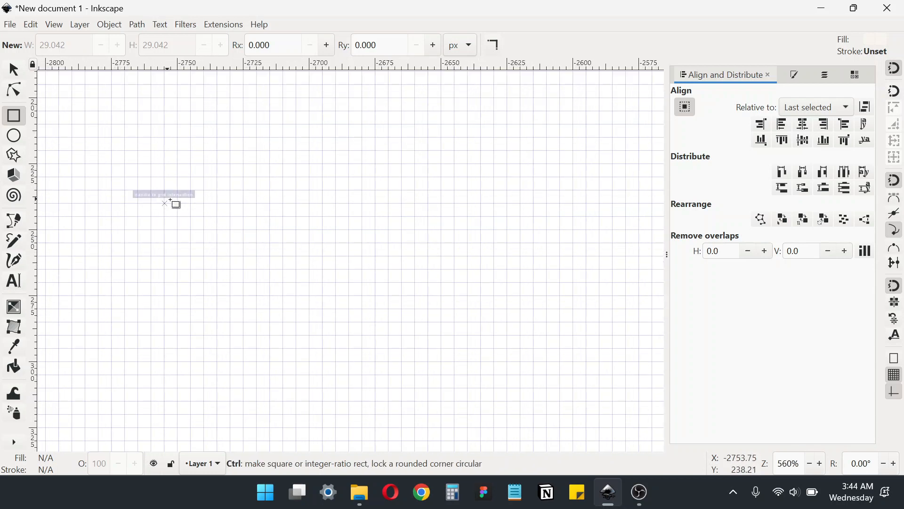
pyautogui.scroll(7, 177, 263)
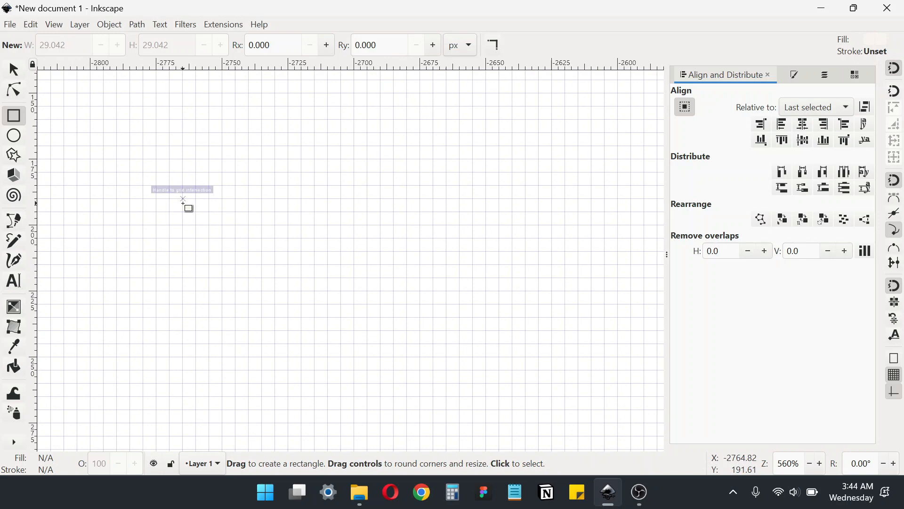
pyautogui.moveTo(183, 203); pyautogui.dragTo(210, 231)
pyautogui.click(14, 69)
pyautogui.scroll(-4, 267, 262)
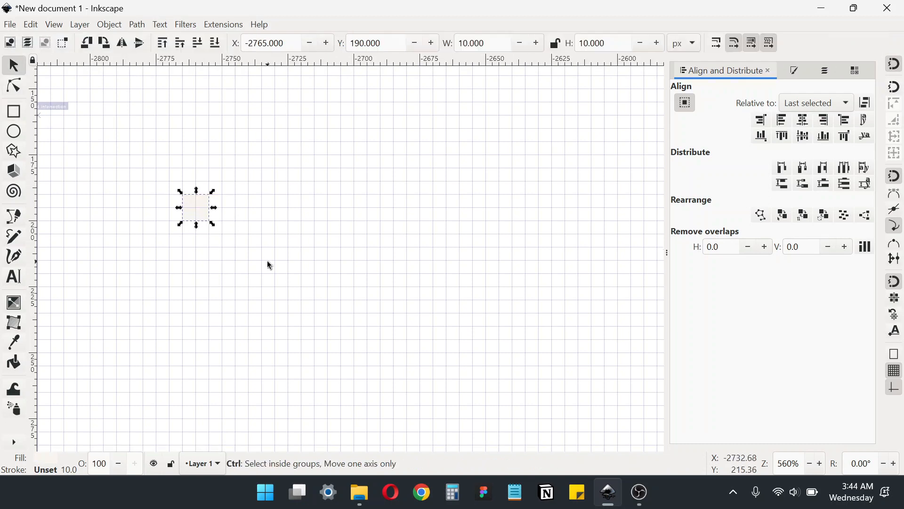
pyautogui.scroll(-6, 267, 261)
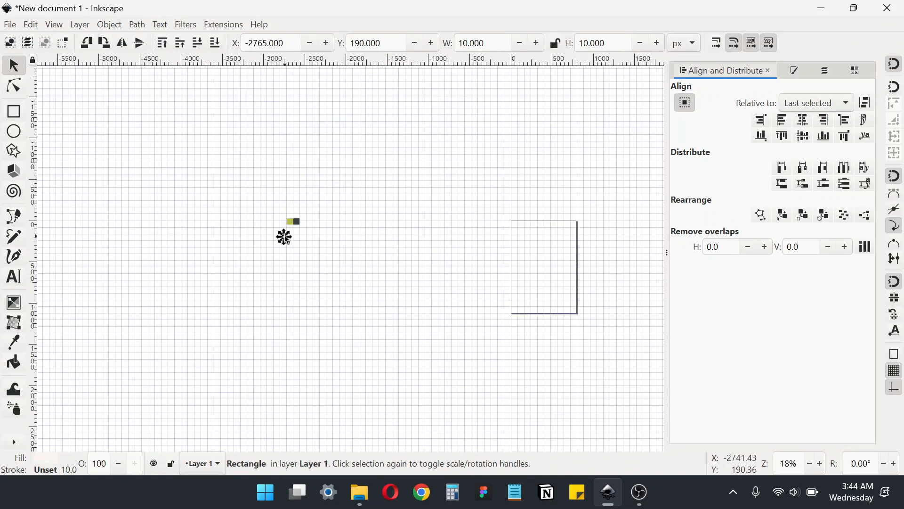
# Fill the square with the darkest brown swatch, 3e2723ff
pyautogui.scroll(11, 278, 269)
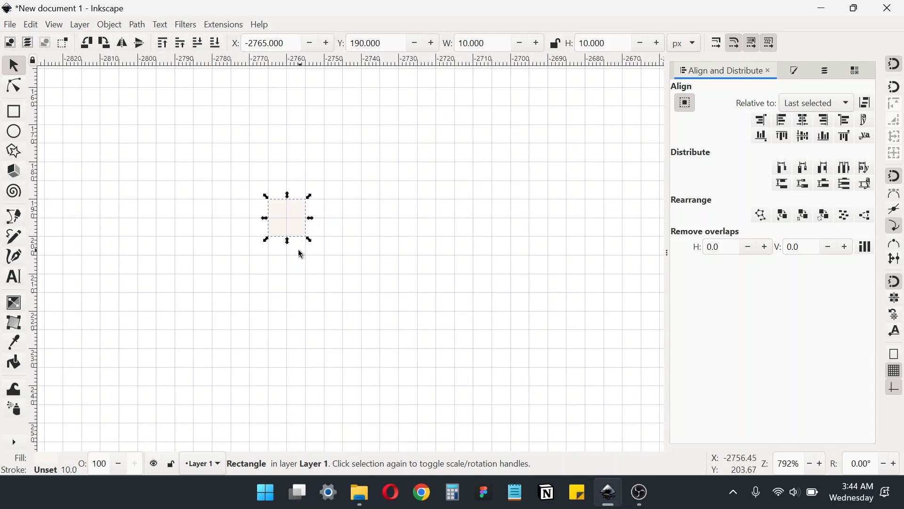
pyautogui.scroll(-2, 282, 264)
pyautogui.scroll(-1, 283, 294)
pyautogui.hotkey('ctrl', 'shift', 'w')
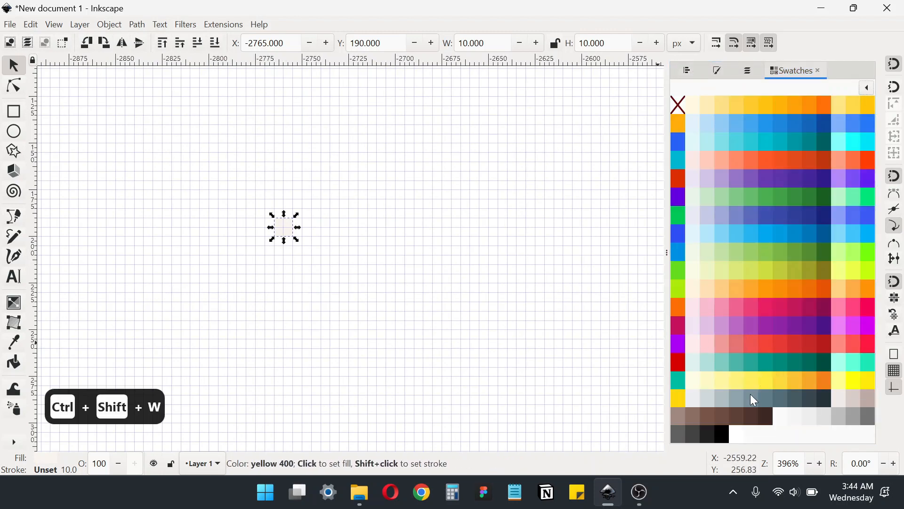
pyautogui.click(769, 417)
pyautogui.hotkey('ctrl', 'shift', 'f')
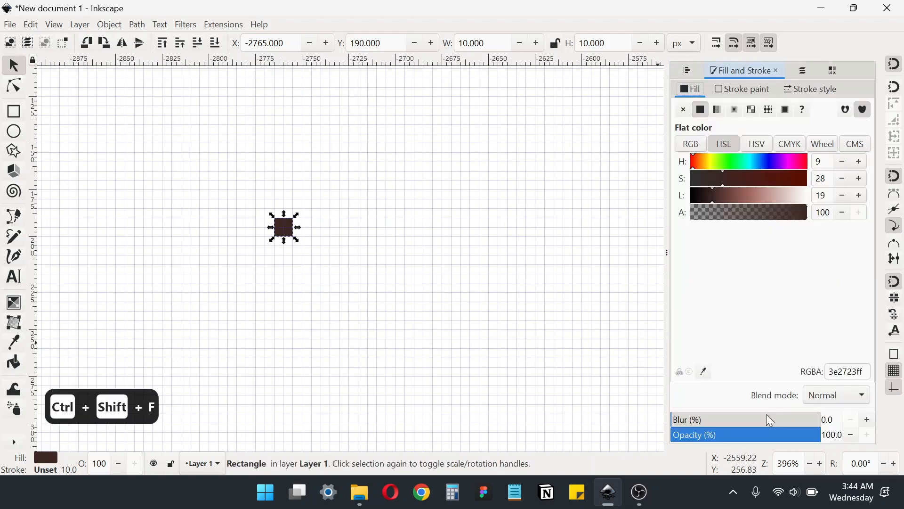
# Turn on snapping for bounding boxes and their corners so that resizing follows the grid
pyautogui.moveTo(284, 240); pyautogui.dragTo(284, 262)
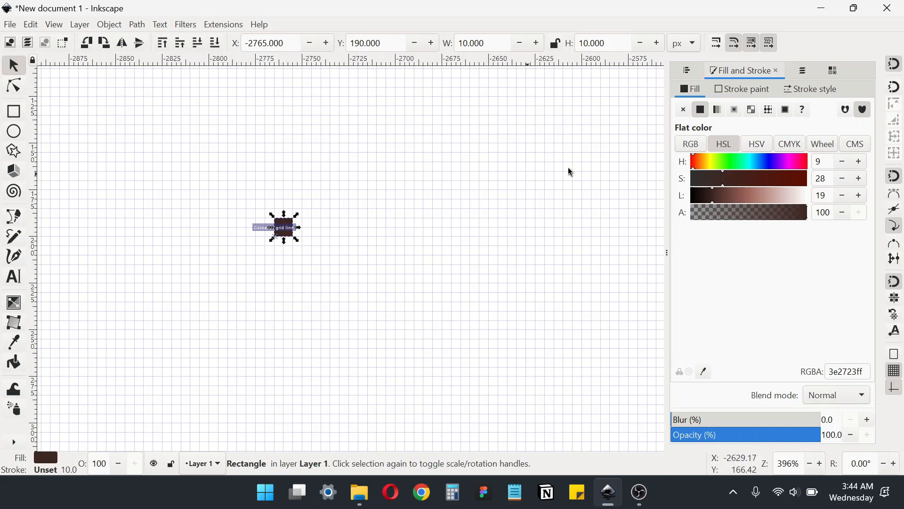
pyautogui.click(899, 88)
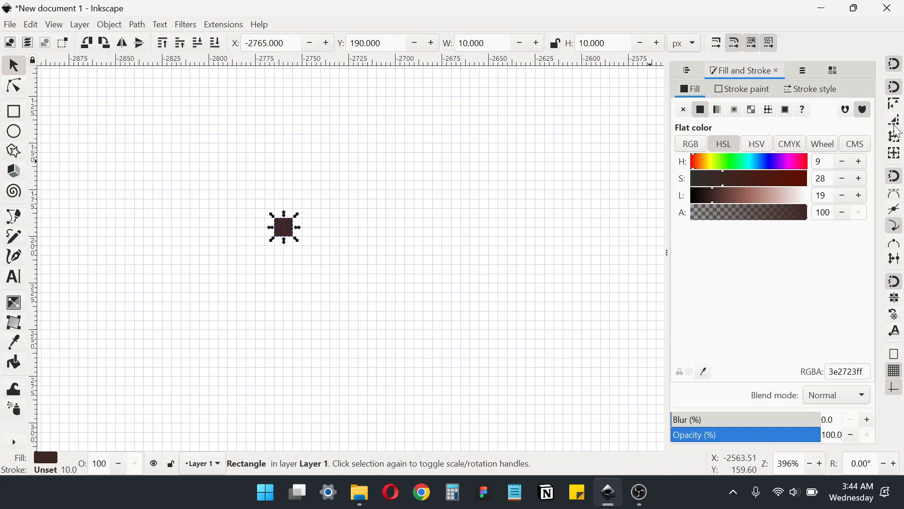
pyautogui.click(894, 121)
# Stretch the square downwards into a vertical bar 10 px wide and 55 px high
pyautogui.scroll(2, 254, 196)
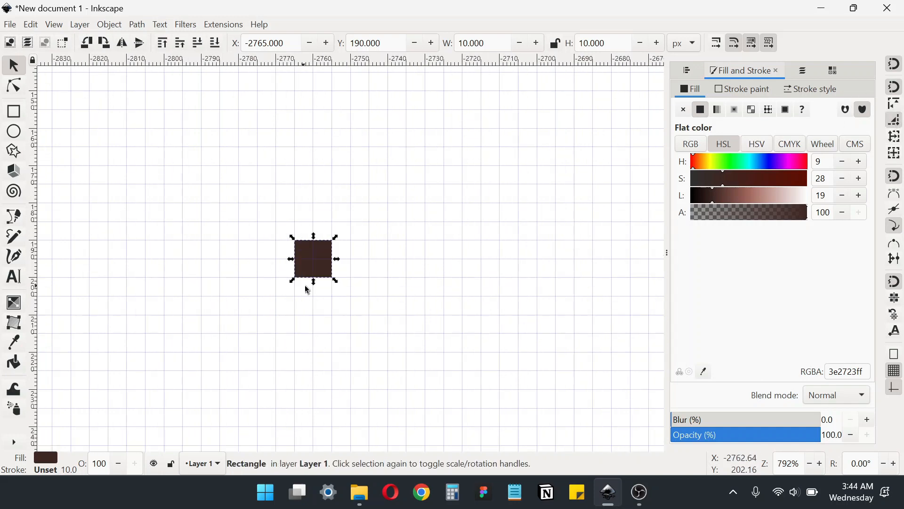
pyautogui.moveTo(315, 281); pyautogui.dragTo(311, 318)
pyautogui.moveTo(315, 284); pyautogui.dragTo(332, 445)
pyautogui.scroll(-5, 318, 287)
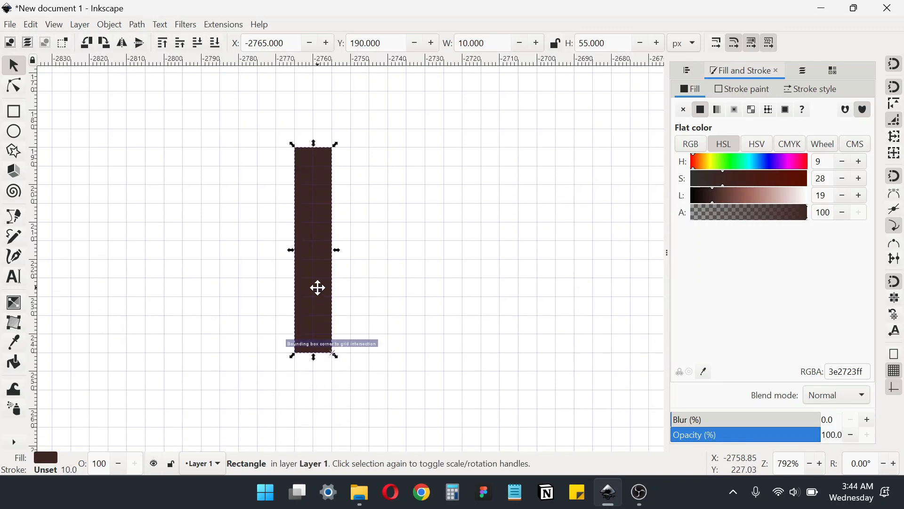
pyautogui.moveTo(318, 287); pyautogui.dragTo(309, 282)
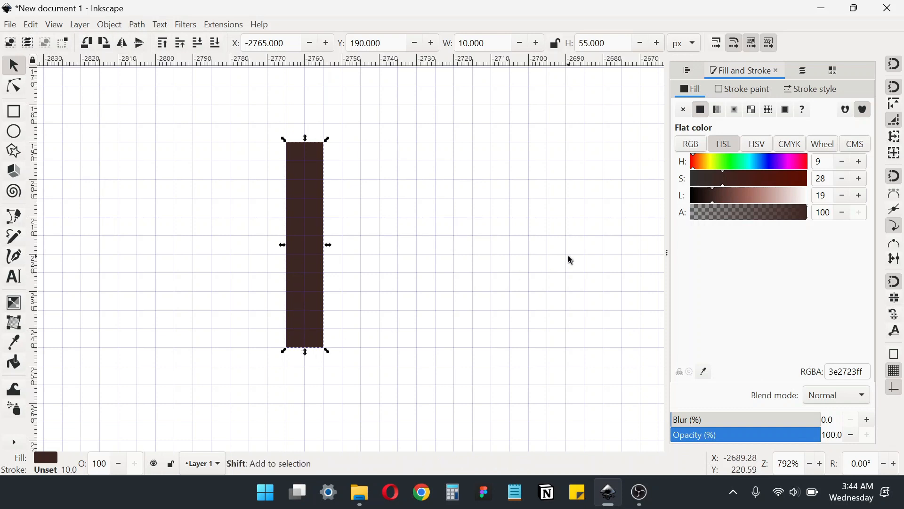
# Fill the vertical bar with the yellow a400 swatch and darken it slightly to a lightness of 48
pyautogui.hotkey('ctrl', 'shift', 'w')
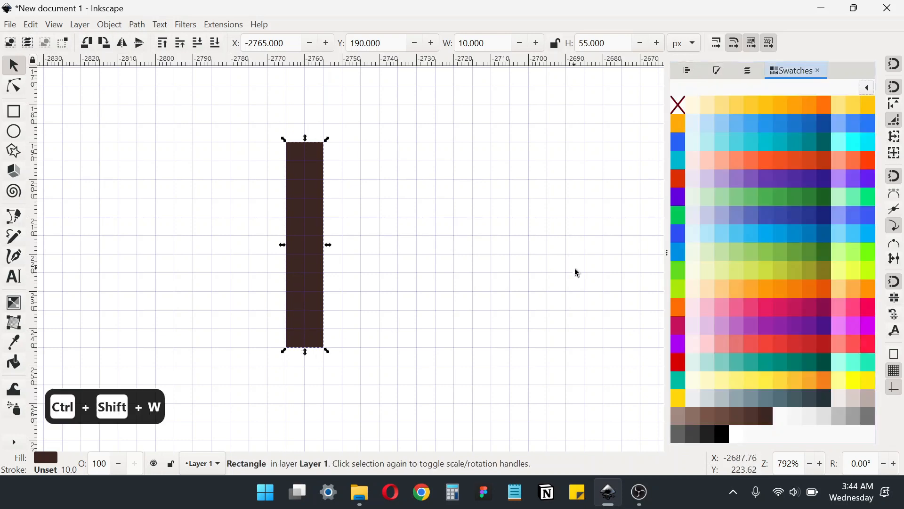
pyautogui.click(866, 382)
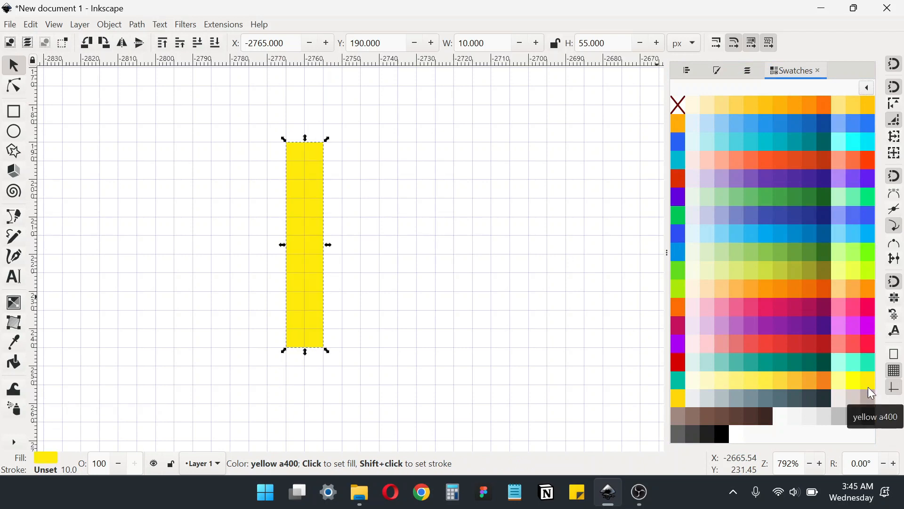
pyautogui.hotkey('ctrl', 'shift', 'f')
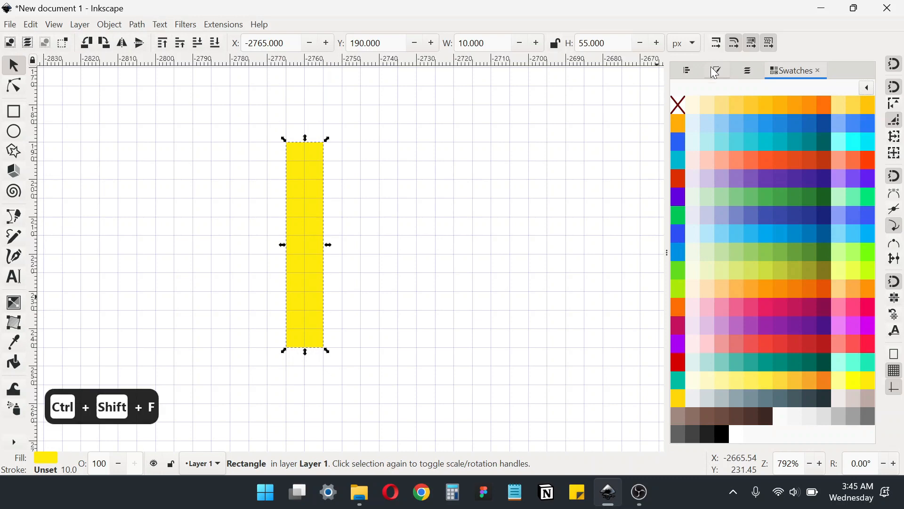
pyautogui.click(745, 199)
pyautogui.moveTo(744, 199); pyautogui.dragTo(747, 199)
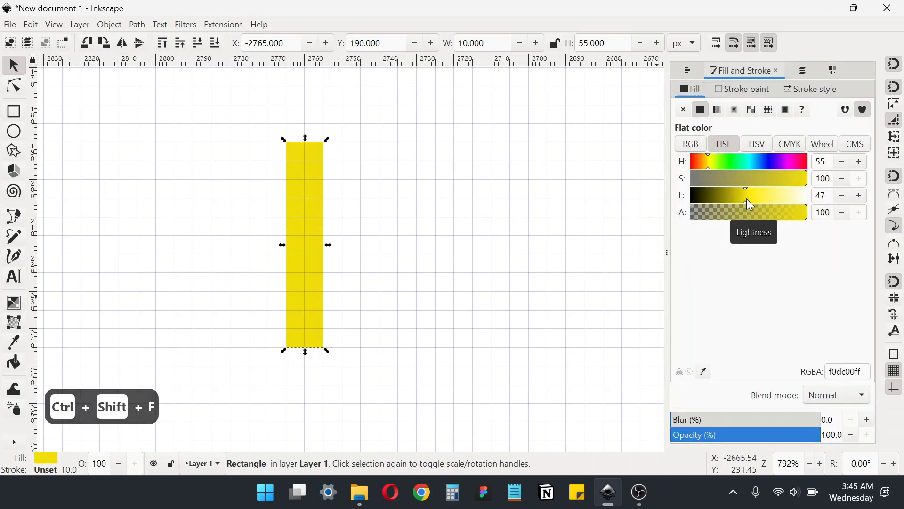
pyautogui.click(335, 217)
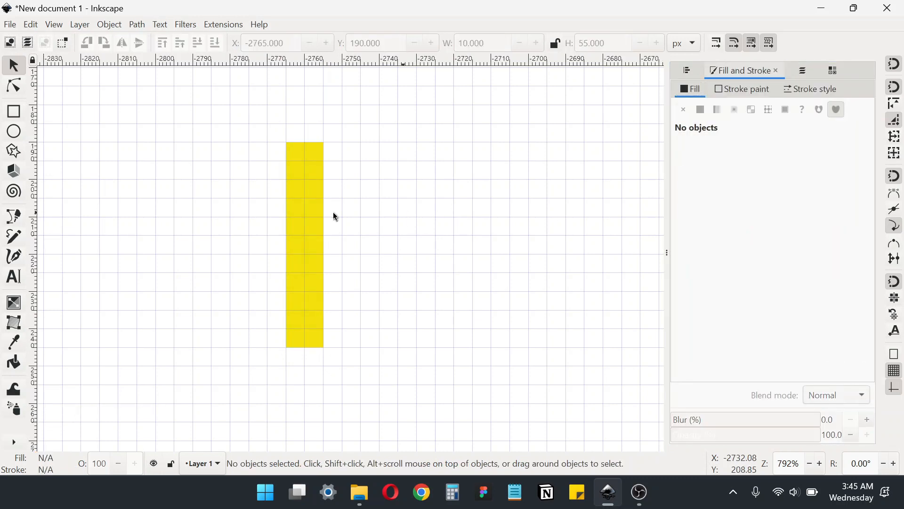
# Duplicate the yellow bar, rotate the copy 90° counterclockwise and align it with the original's lower end to form an L
pyautogui.click(302, 209)
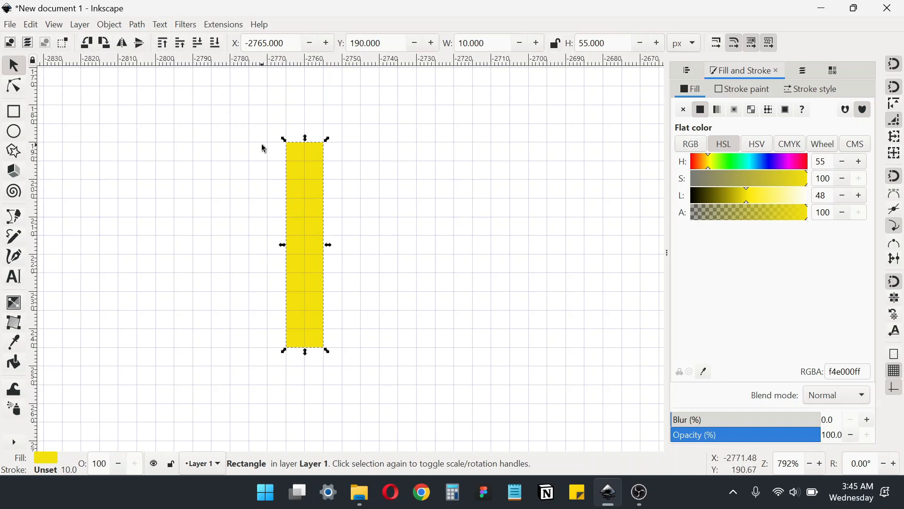
pyautogui.moveTo(300, 211); pyautogui.dragTo(230, 213)
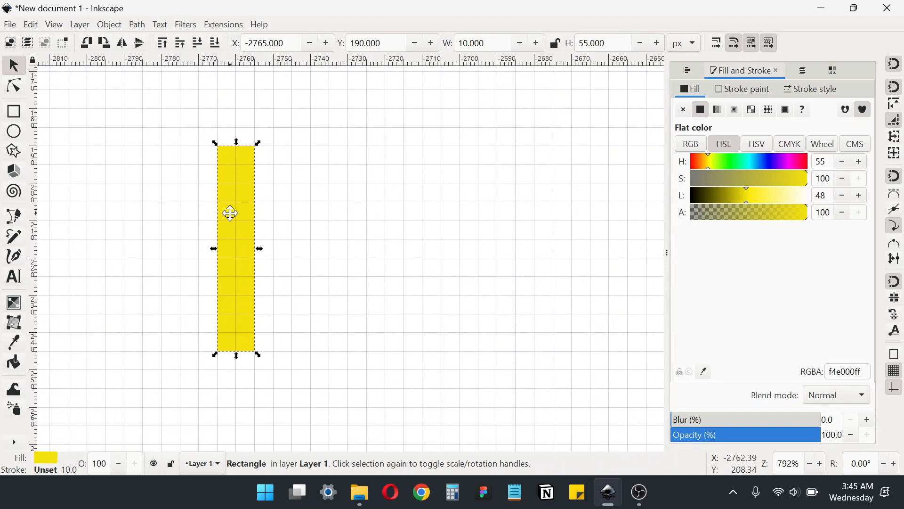
pyautogui.rightClick(235, 192)
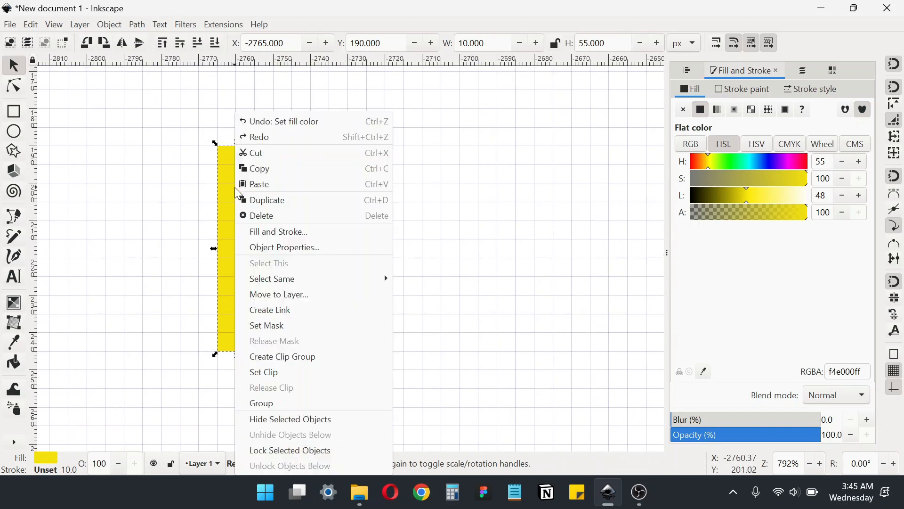
pyautogui.click(268, 199)
pyautogui.moveTo(245, 203); pyautogui.dragTo(349, 202)
pyautogui.click(87, 43)
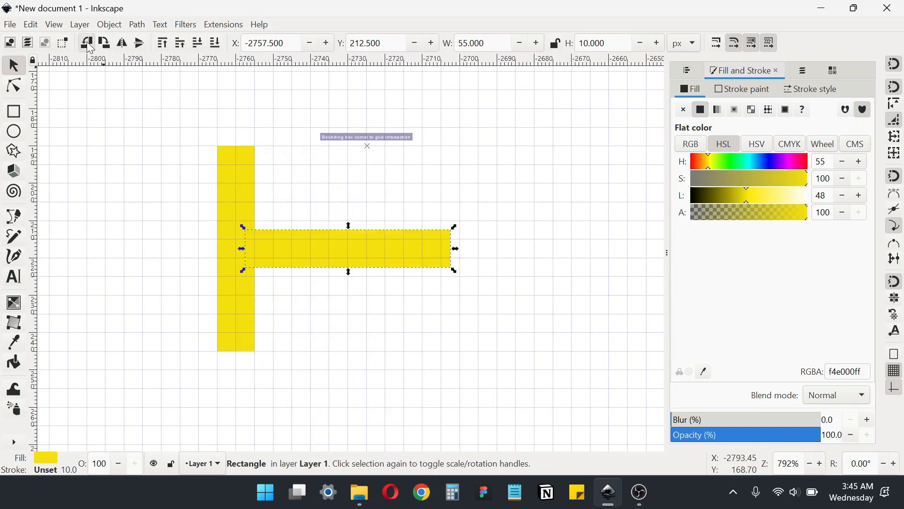
pyautogui.moveTo(263, 247); pyautogui.dragTo(221, 329)
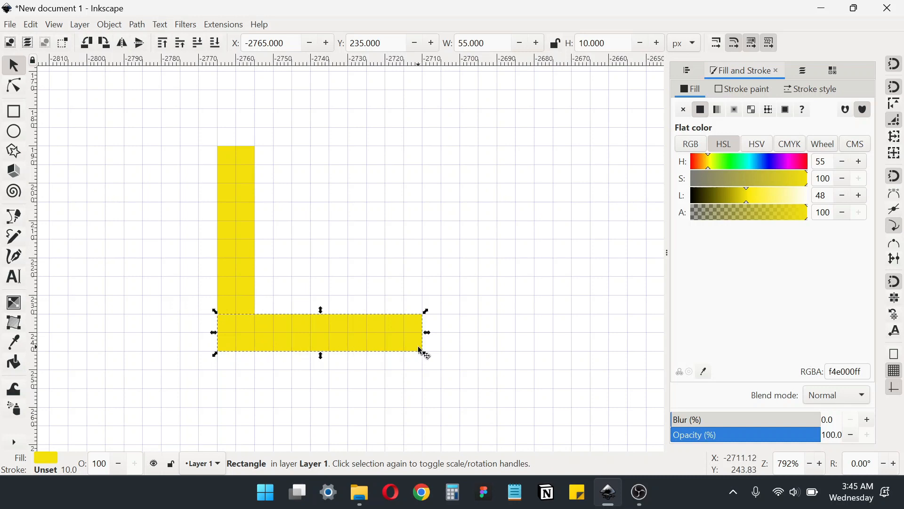
# Duplicate the vertical bar one grid cell inside the L and shorten the copy from below to about 40 px high
pyautogui.click(220, 220)
pyautogui.rightClick(225, 173)
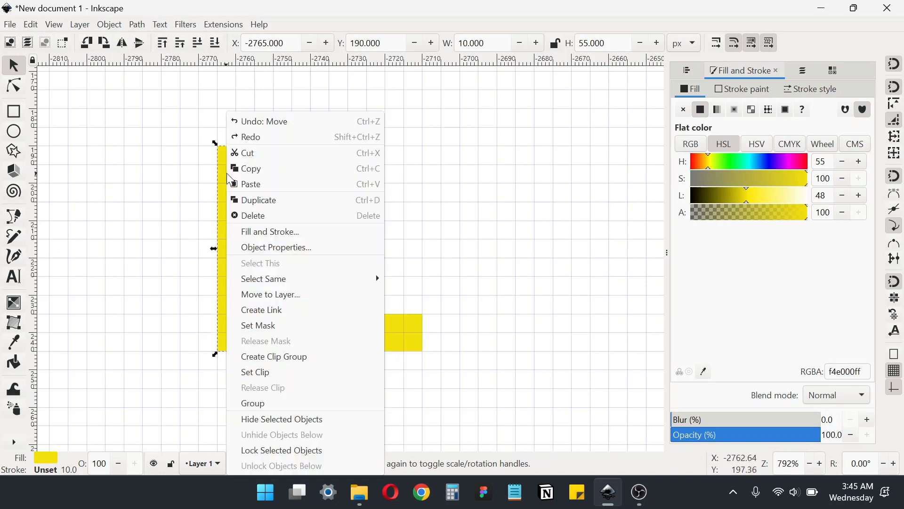
pyautogui.click(273, 198)
pyautogui.moveTo(252, 197); pyautogui.dragTo(300, 176)
pyautogui.moveTo(292, 361); pyautogui.dragTo(294, 300)
# Duplicate the horizontal bar, place the copy at the inner vertical bar's lower end and shorten it to 50 px wide
pyautogui.click(322, 344)
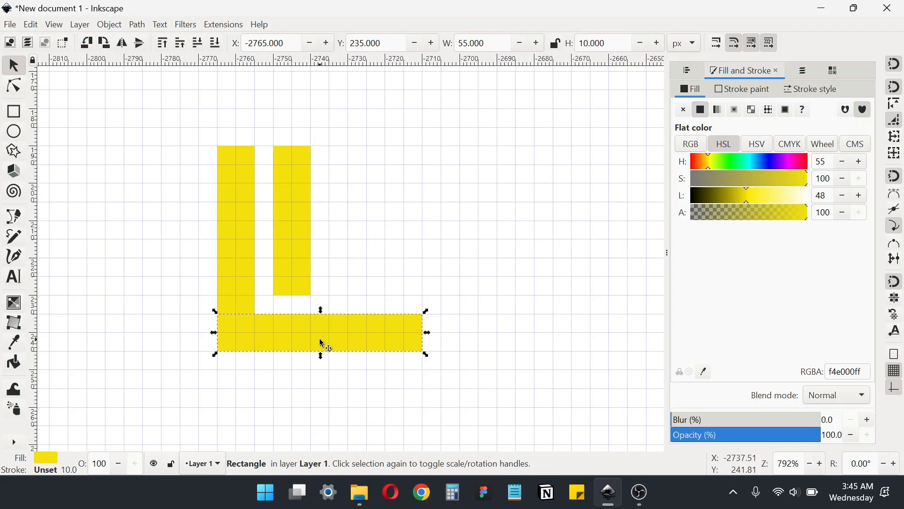
pyautogui.rightClick(322, 344)
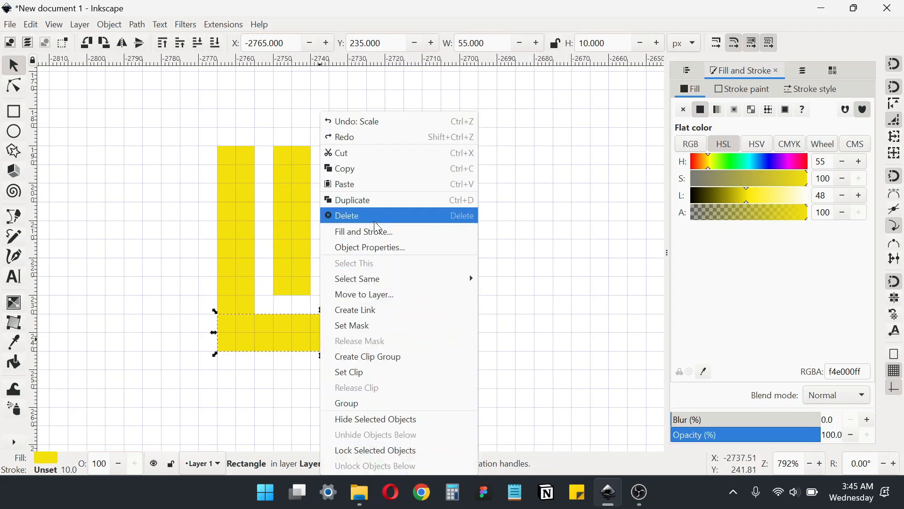
pyautogui.click(386, 207)
pyautogui.moveTo(242, 326); pyautogui.dragTo(294, 285)
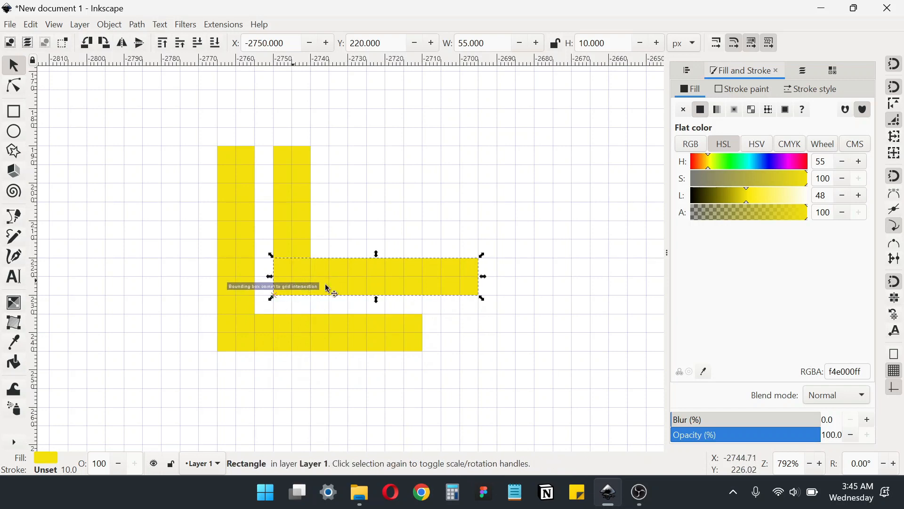
pyautogui.moveTo(485, 281); pyautogui.dragTo(461, 281)
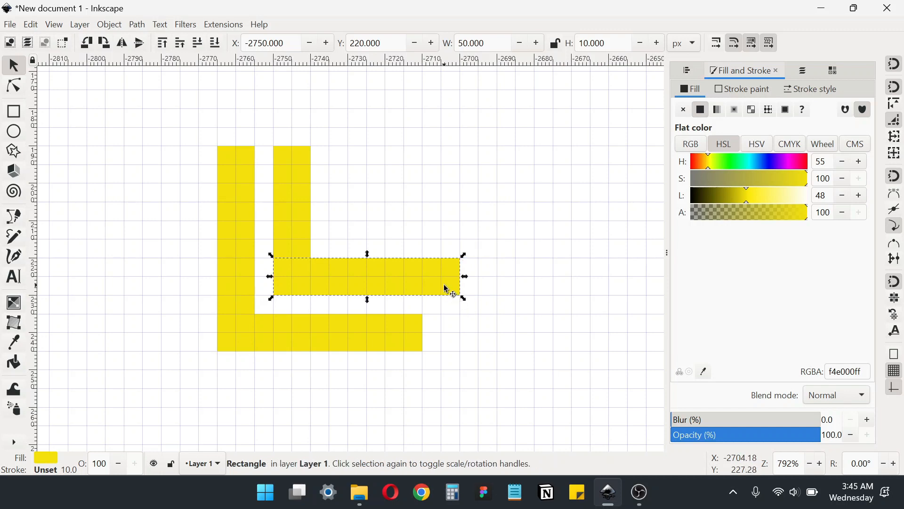
# Duplicate the inner horizontal bar one grid cell above itself, at Y 205 px, and shorten the copy to 40 px wide
pyautogui.rightClick(345, 284)
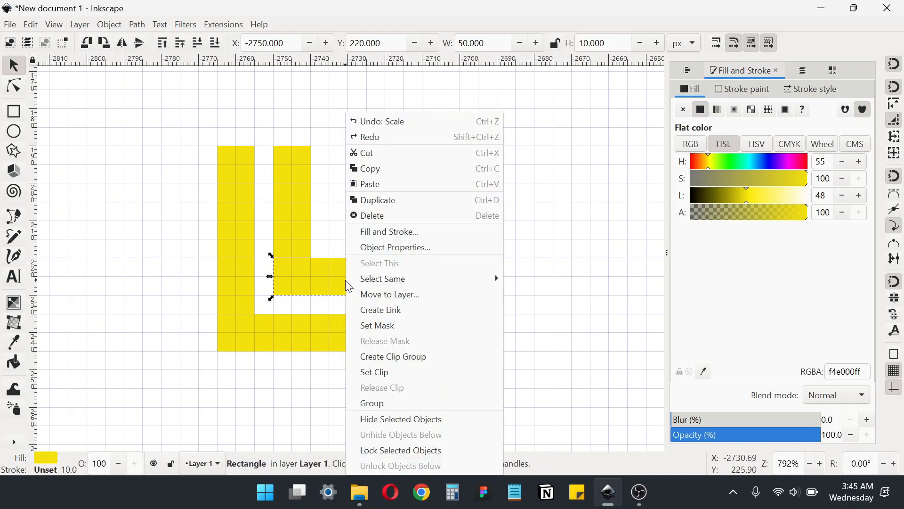
pyautogui.click(398, 202)
pyautogui.moveTo(302, 283); pyautogui.dragTo(298, 212)
pyautogui.moveTo(468, 220); pyautogui.dragTo(423, 225)
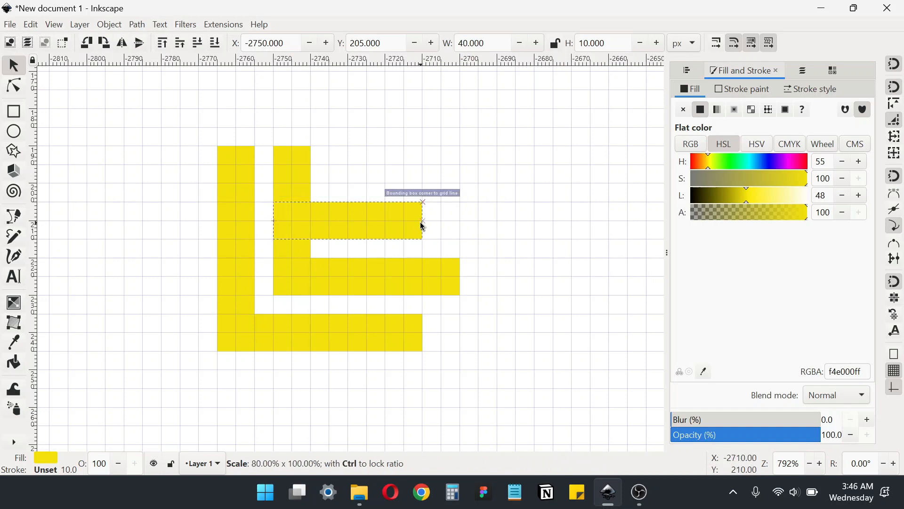
pyautogui.moveTo(423, 227); pyautogui.dragTo(422, 226)
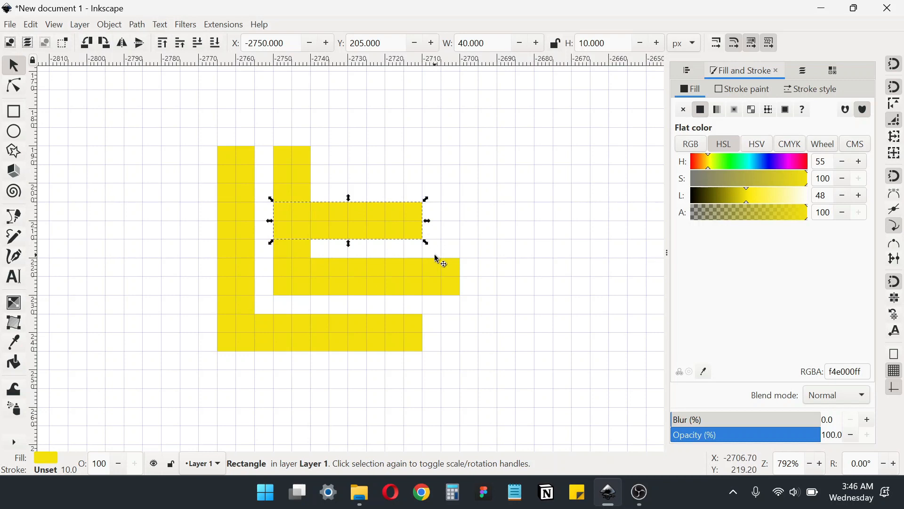
pyautogui.click(456, 252)
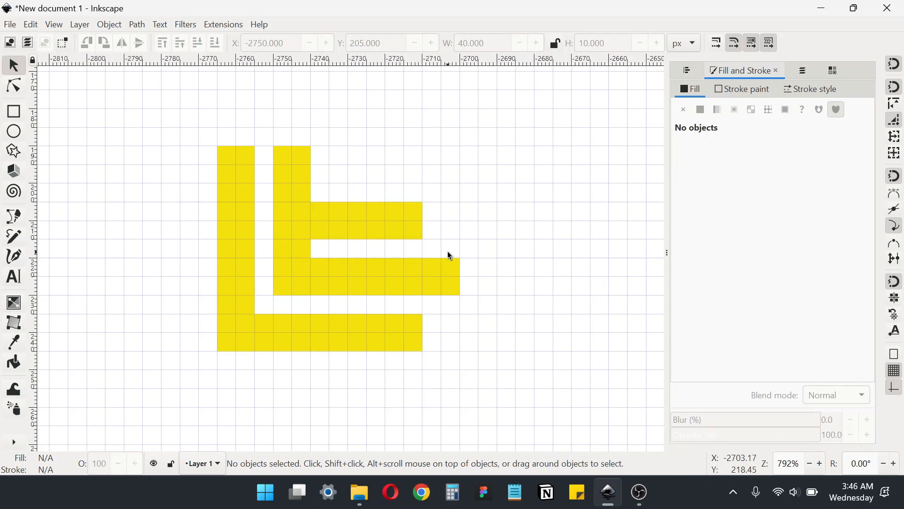
# Draw an open L-shaped path from inside the inner vertical bar's upper end, 30 px across and 15 px down to the upper horizontal bar's end
pyautogui.click(15, 218)
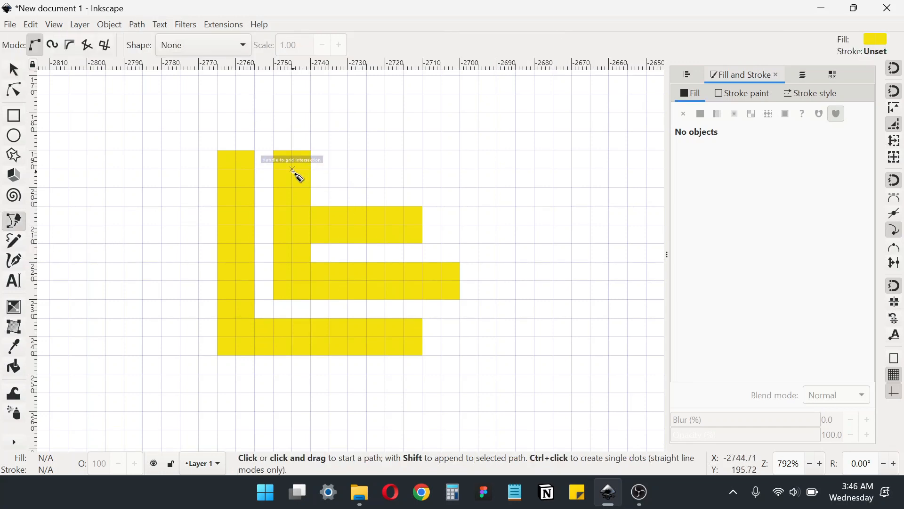
pyautogui.click(293, 169)
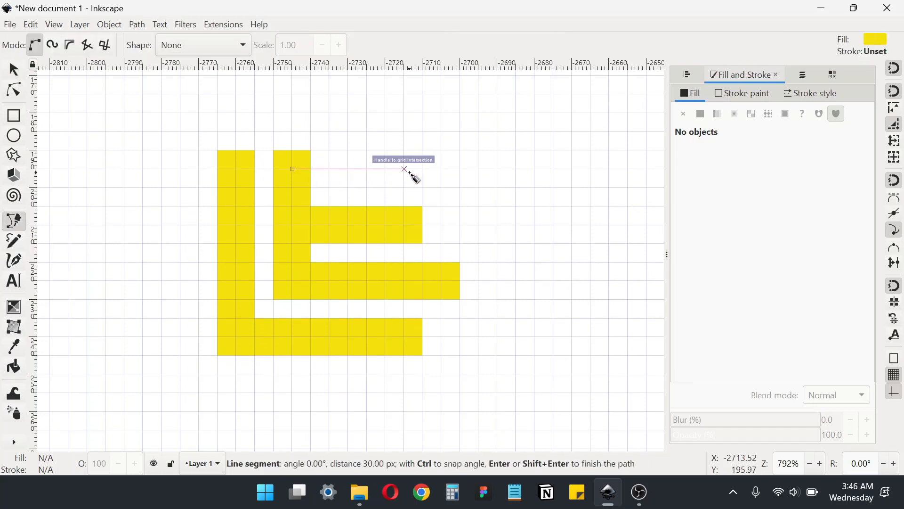
pyautogui.click(405, 169)
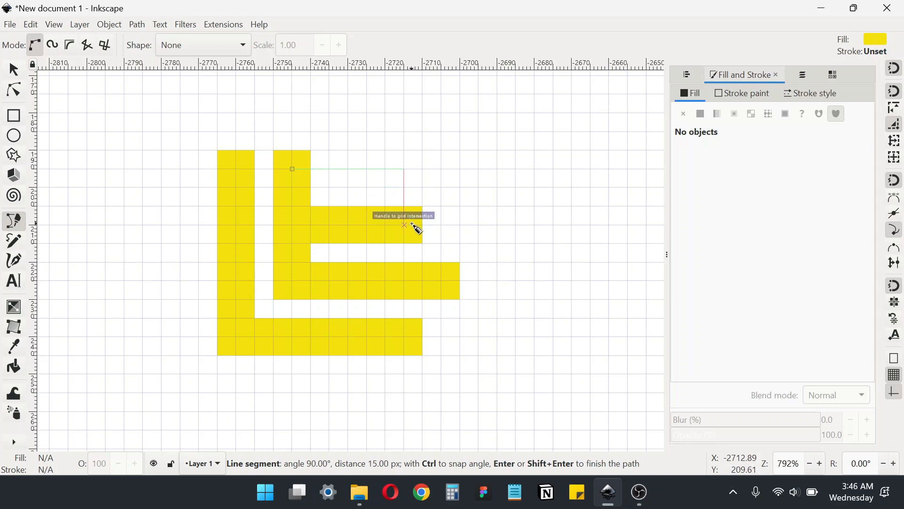
pyautogui.doubleClick(405, 225)
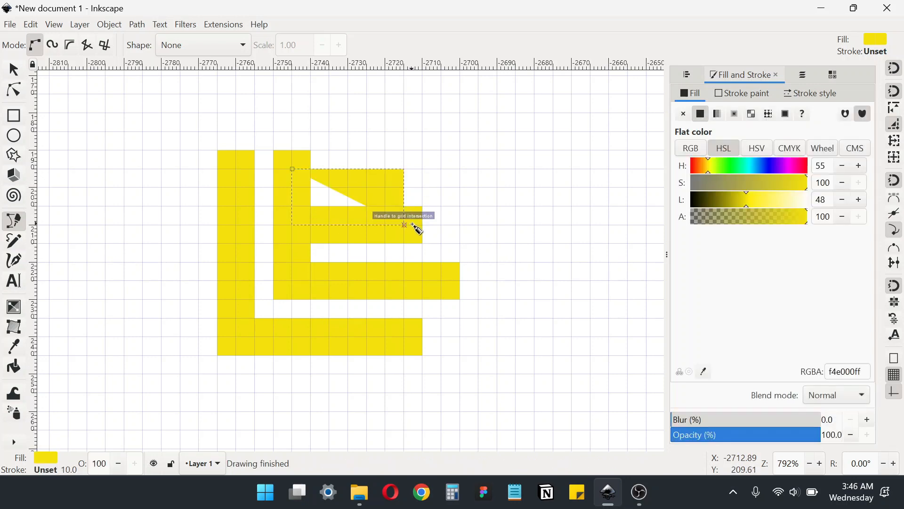
# Give the new path a flat colour stroke and remove its fill
pyautogui.click(727, 92)
pyautogui.click(701, 115)
pyautogui.click(693, 96)
pyautogui.click(683, 113)
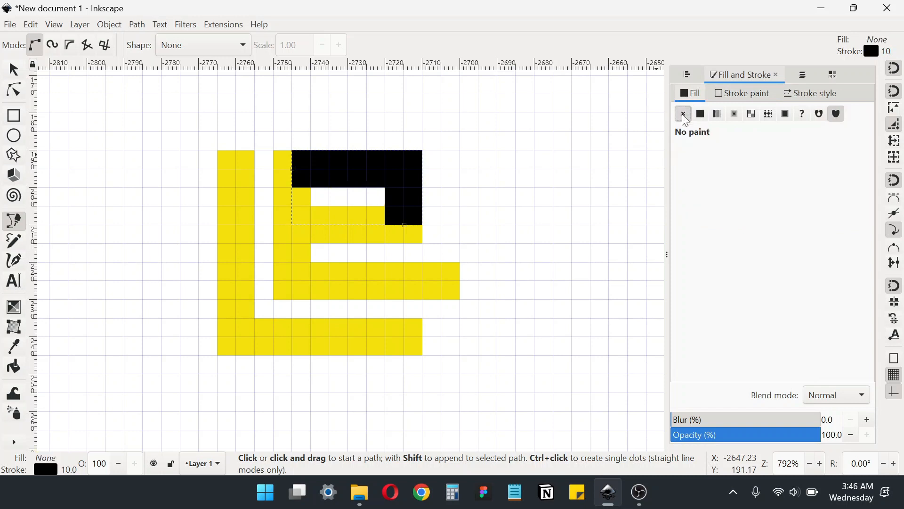
# Recolour the path's stroke light blue with HSL 195, 79, 56
pyautogui.press('s')
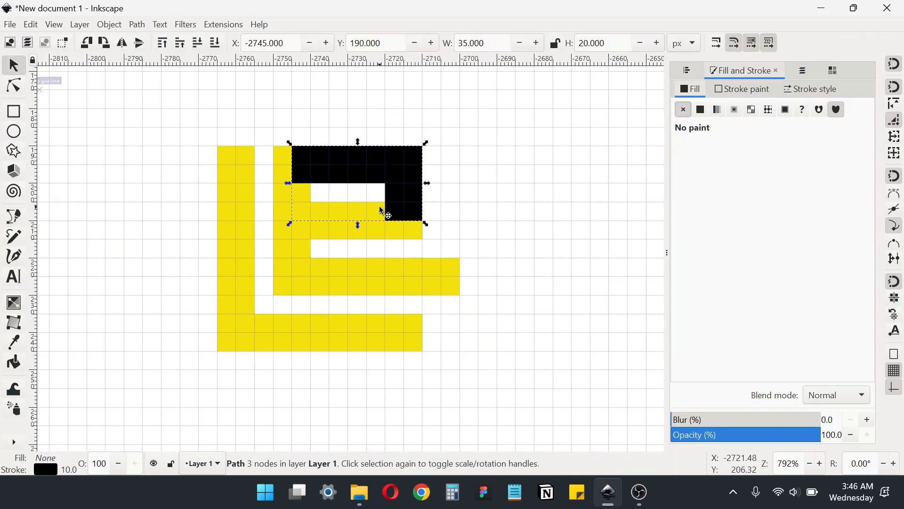
pyautogui.hotkey('ctrl', 'shift', 'w')
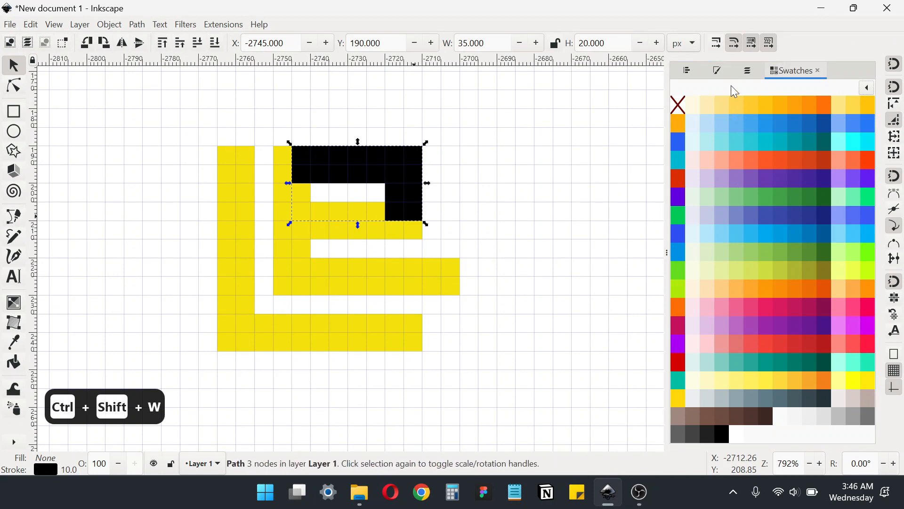
pyautogui.click(715, 71)
pyautogui.click(737, 90)
pyautogui.click(754, 166)
pyautogui.click(782, 179)
pyautogui.moveTo(751, 195); pyautogui.dragTo(758, 196)
pyautogui.click(511, 221)
pyautogui.click(408, 176)
pyautogui.click(14, 87)
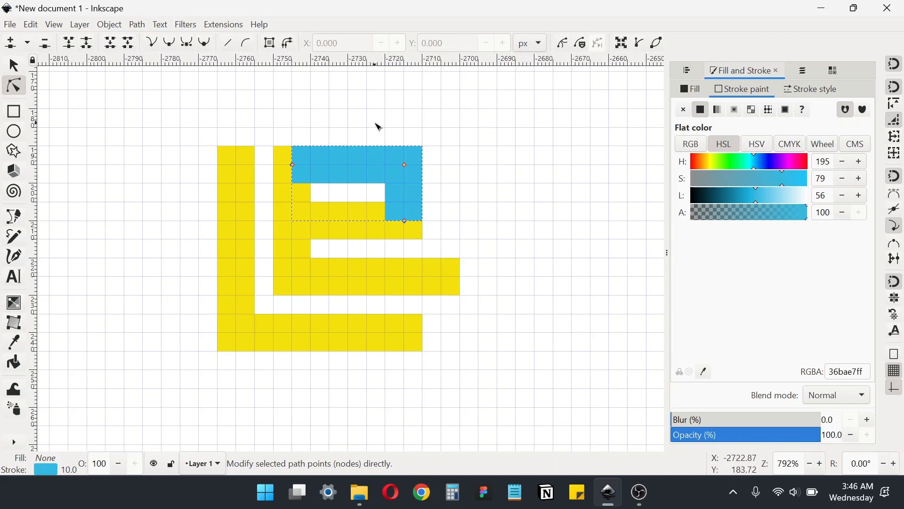
pyautogui.press('s')
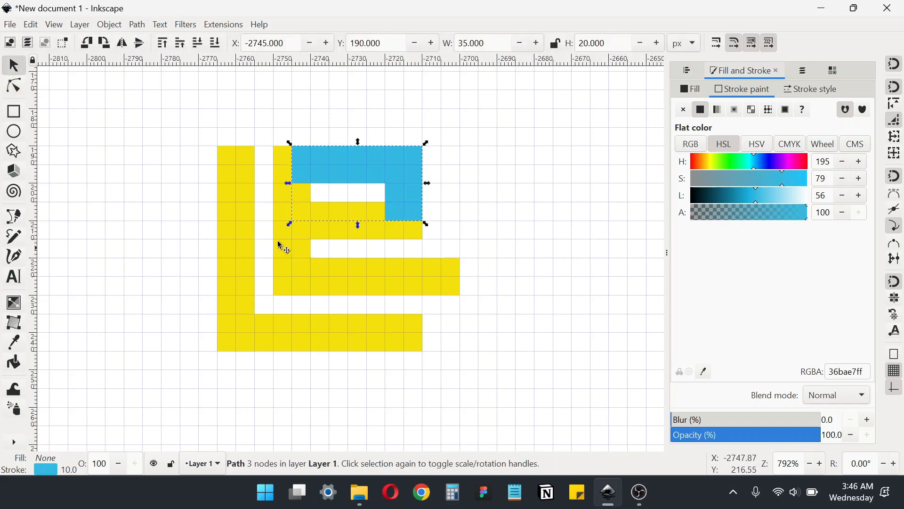
# Duplicate the inner vertical bar, place the copy at the middle horizontal bar's outer end at X -2710, Y 215, and shorten it to 15 px high
pyautogui.click(286, 262)
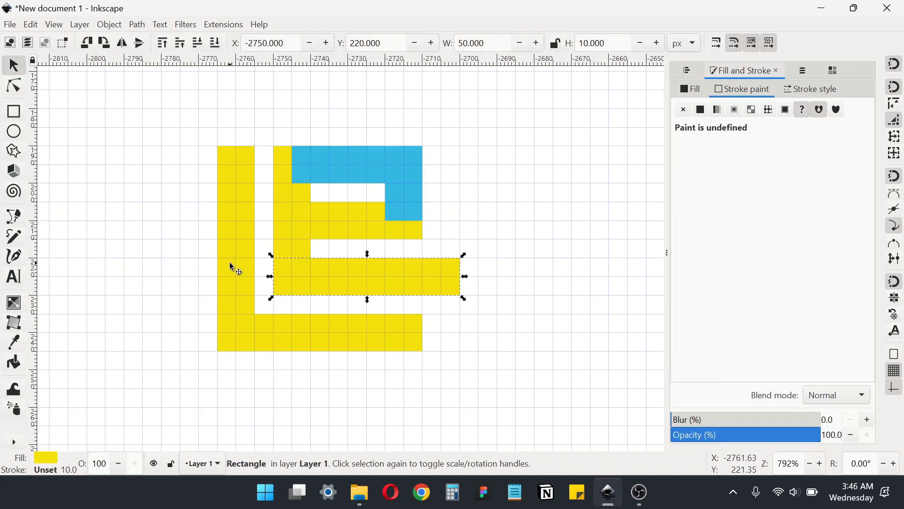
pyautogui.click(279, 186)
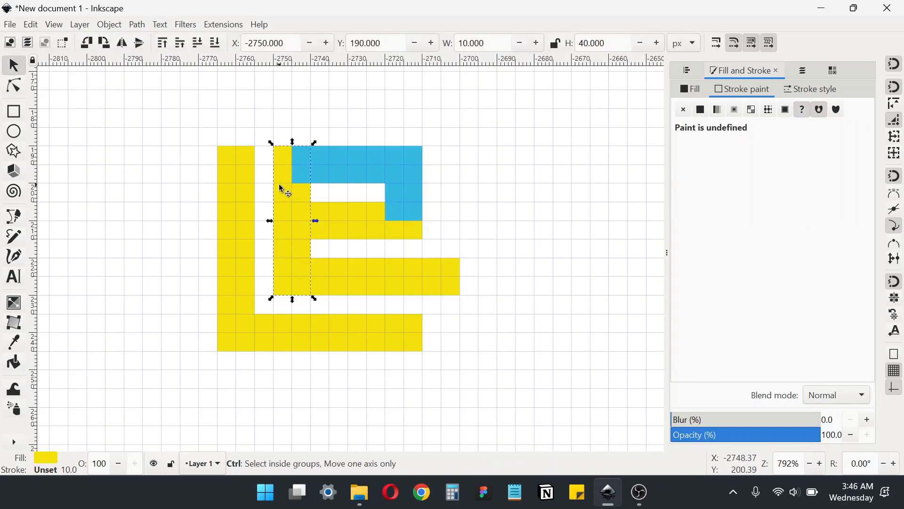
pyautogui.hotkey('ctrl', 'd')
pyautogui.moveTo(282, 174); pyautogui.dragTo(434, 270)
pyautogui.moveTo(441, 391); pyautogui.dragTo(441, 291)
pyautogui.moveTo(442, 288); pyautogui.dragTo(442, 294)
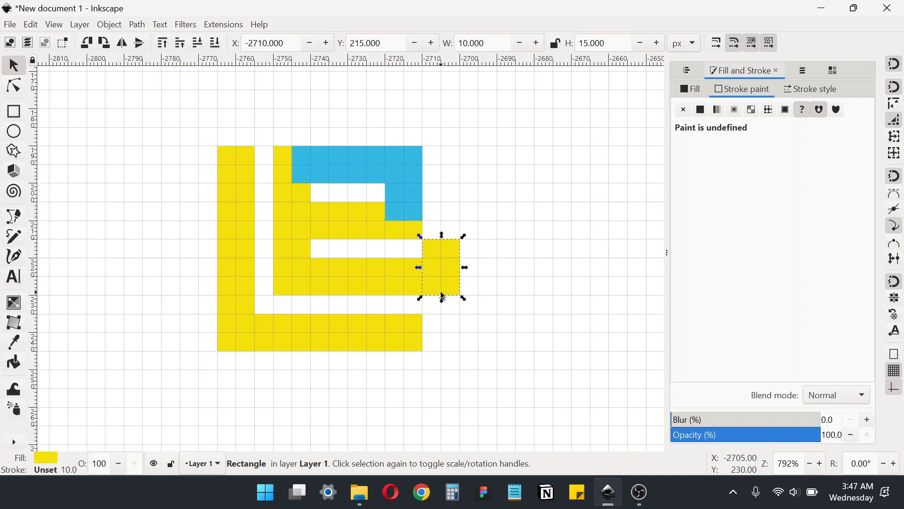
# Add a Corners (Fillet/Chamfer) path effect to the blue path and round its corner by about 10 px
pyautogui.click(387, 170)
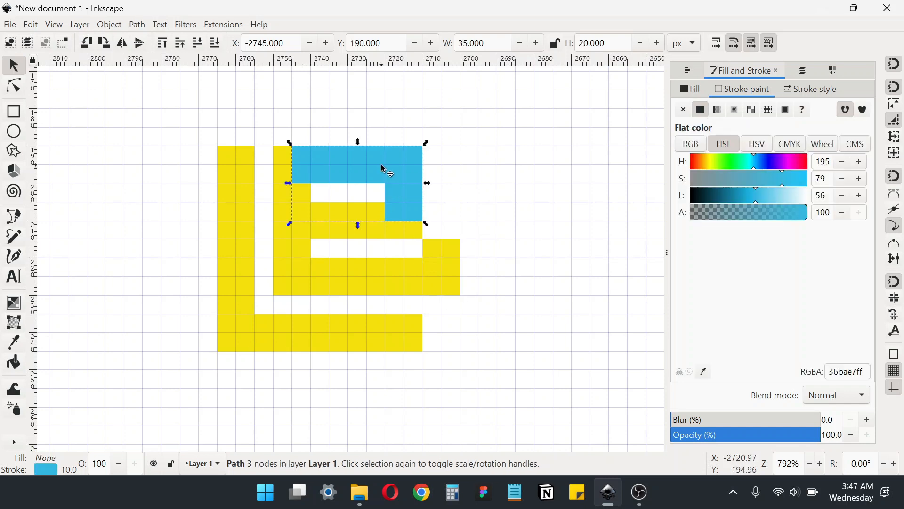
pyautogui.click(14, 87)
pyautogui.moveTo(380, 106); pyautogui.dragTo(448, 201)
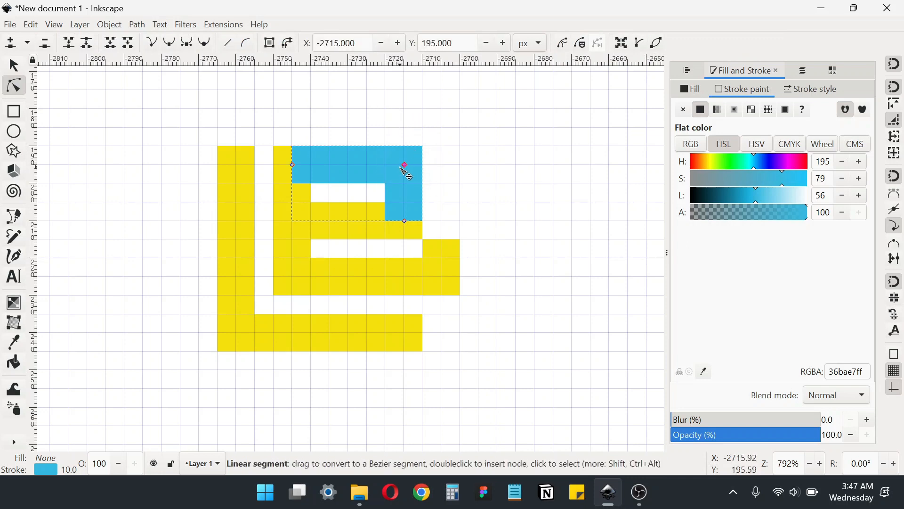
pyautogui.click(138, 26)
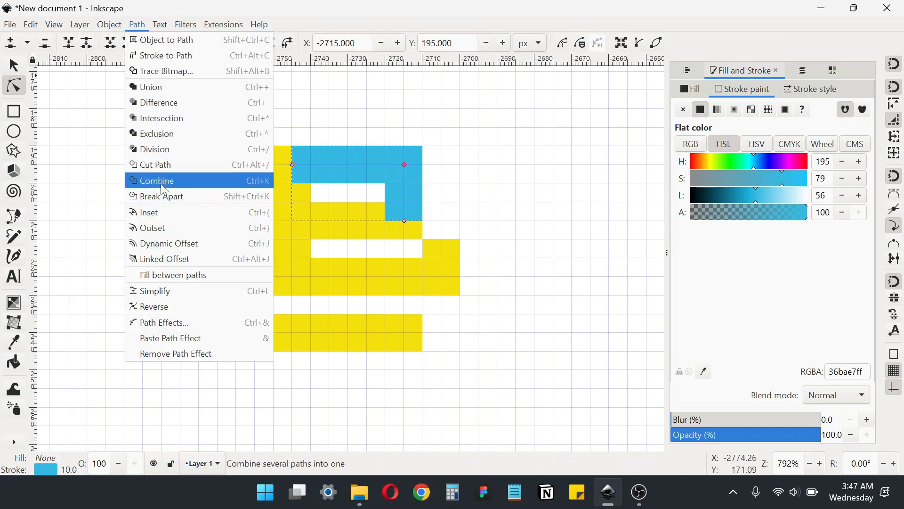
pyautogui.click(180, 322)
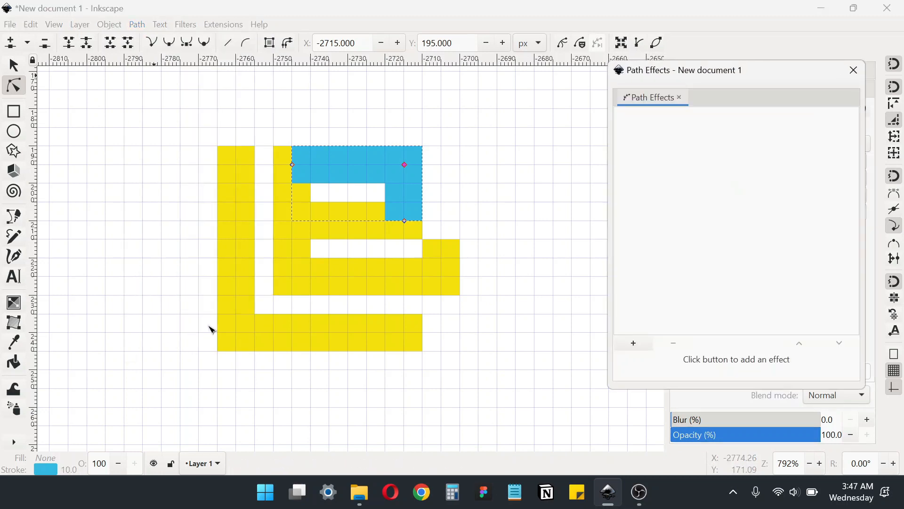
pyautogui.click(631, 342)
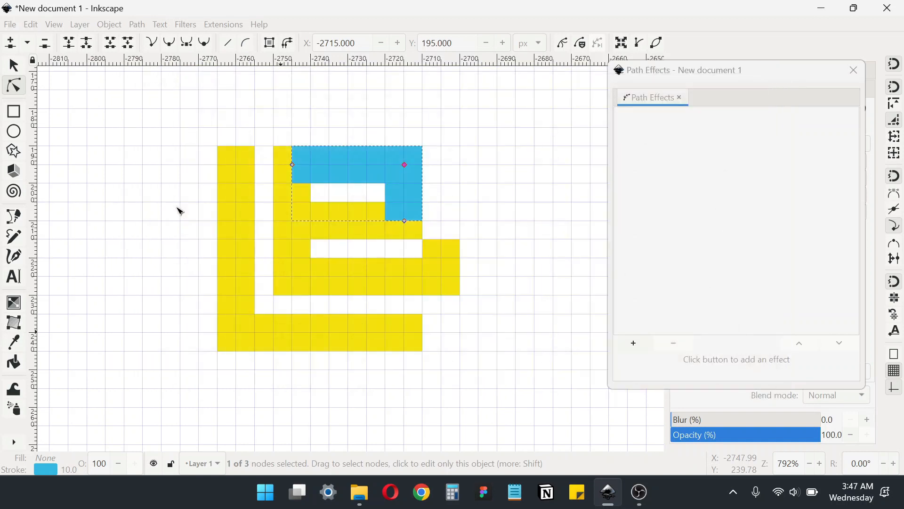
pyautogui.click(178, 208)
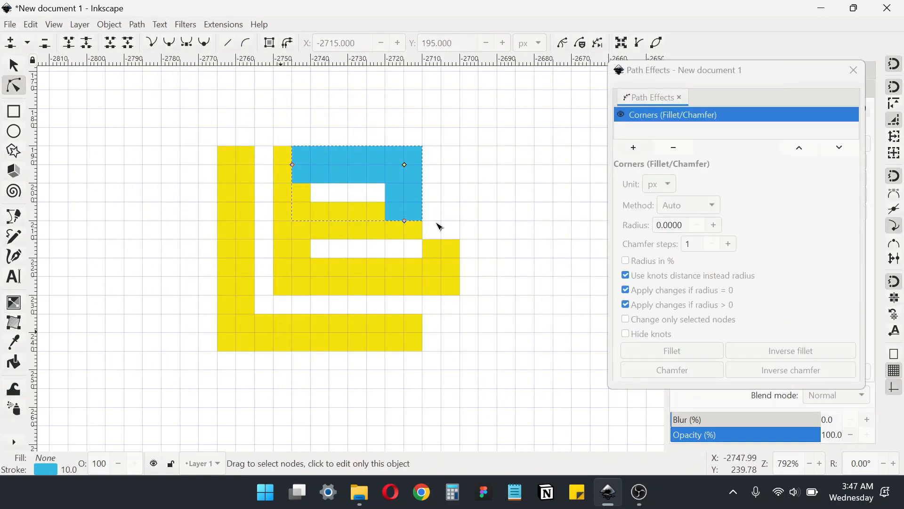
pyautogui.moveTo(405, 165); pyautogui.dragTo(407, 205)
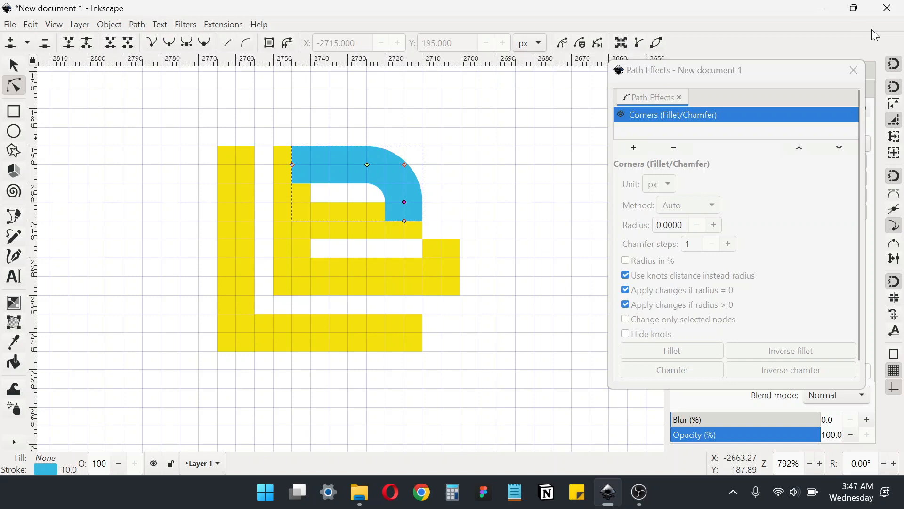
pyautogui.click(853, 69)
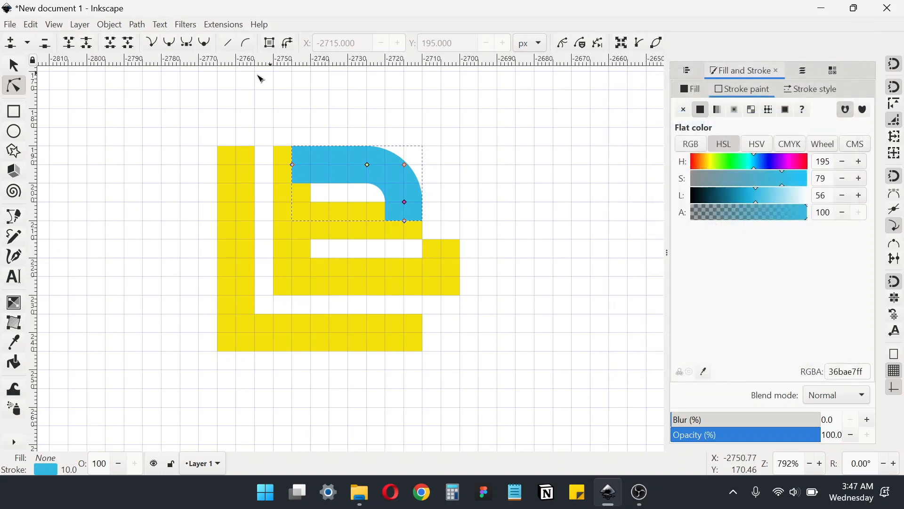
# Convert the rounded blue object to a path and turn its stroke into a filled outline
pyautogui.click(141, 26)
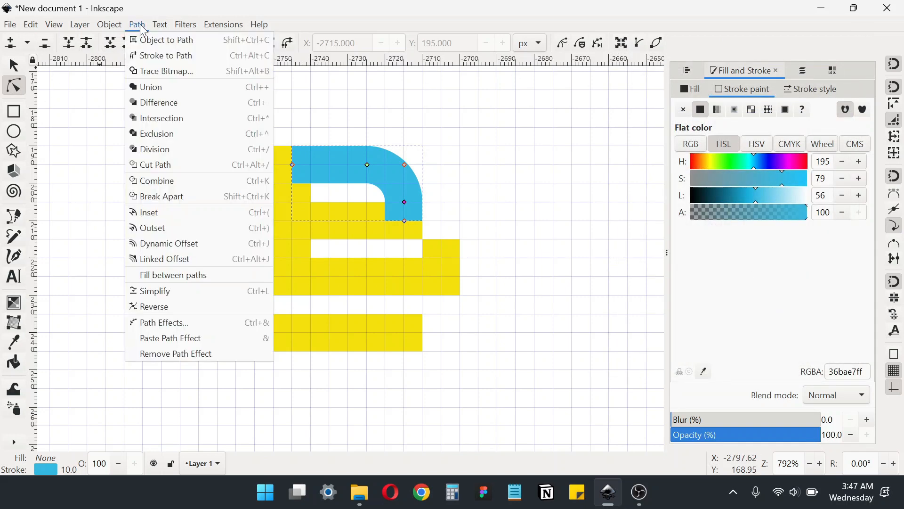
pyautogui.click(143, 38)
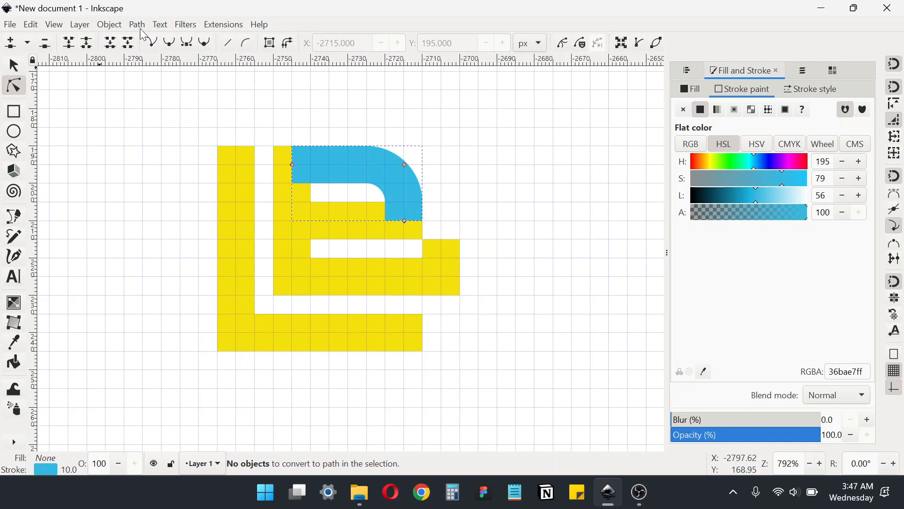
pyautogui.click(140, 25)
pyautogui.click(146, 55)
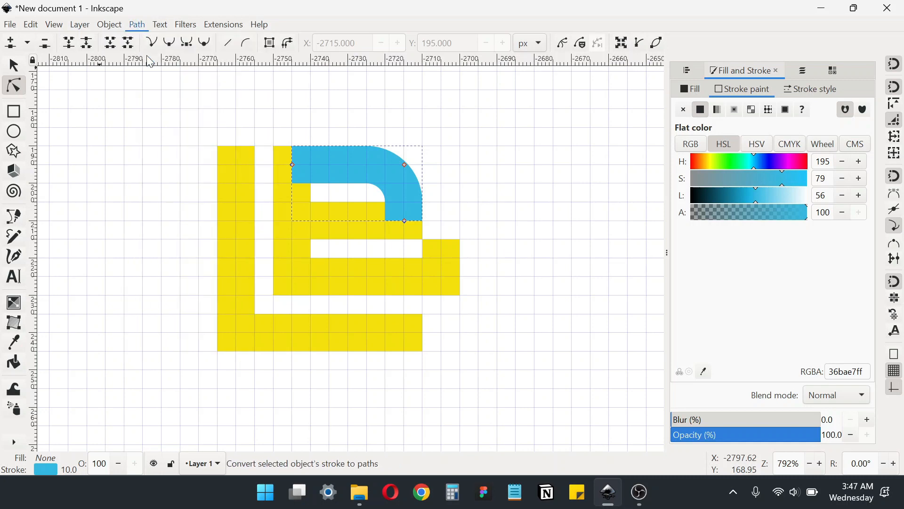
pyautogui.click(14, 65)
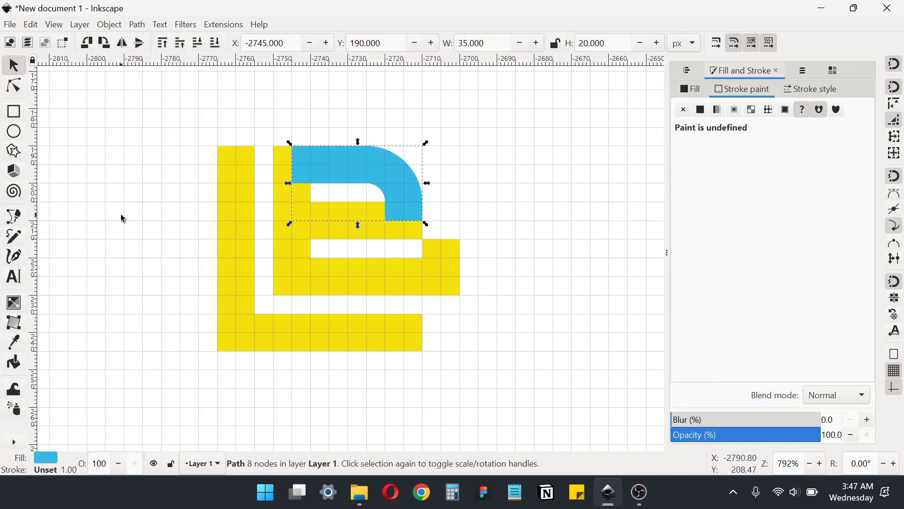
# Select all the yellow bars and the blue curved piece and merge them with Union
pyautogui.click(256, 231)
pyautogui.moveTo(259, 228); pyautogui.dragTo(249, 227)
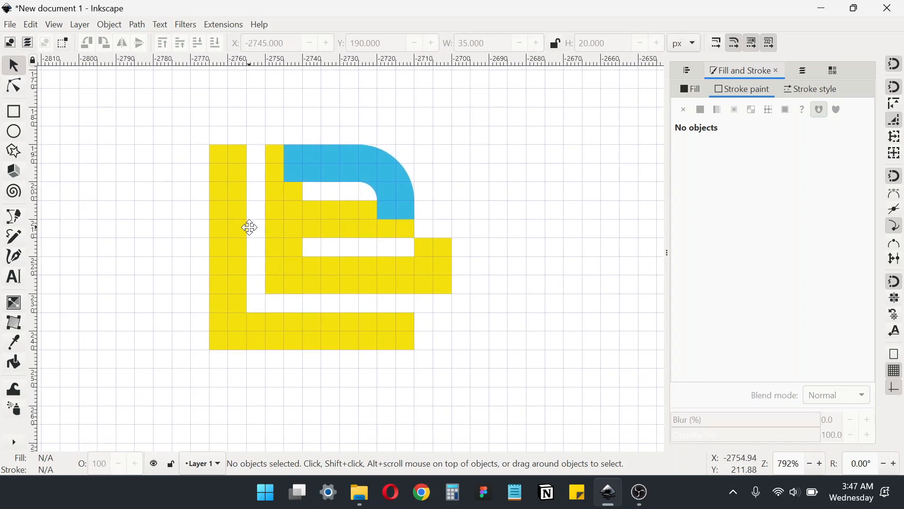
pyautogui.moveTo(259, 190); pyautogui.dragTo(259, 189)
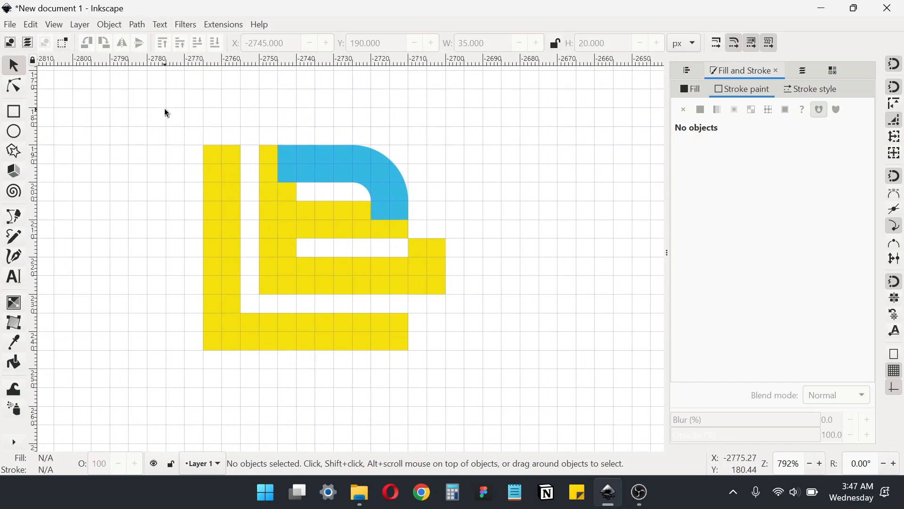
pyautogui.moveTo(165, 109); pyautogui.dragTo(515, 390)
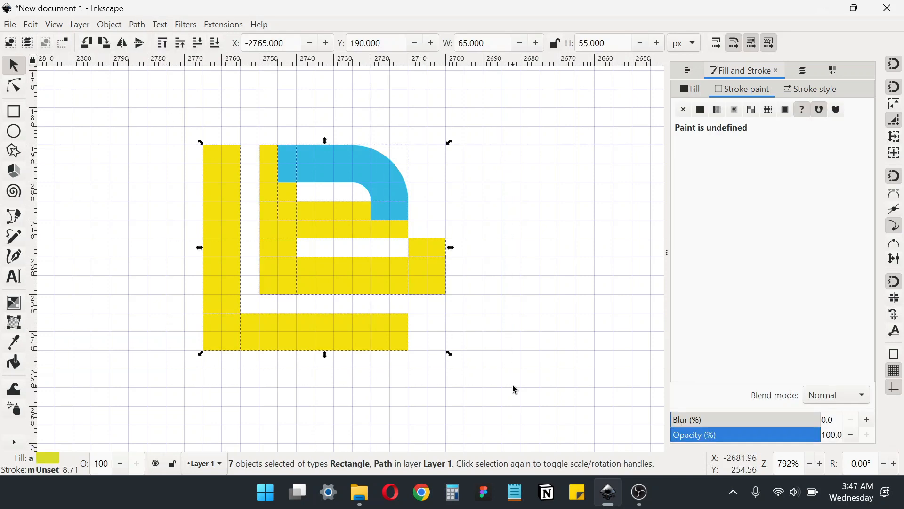
pyautogui.click(137, 24)
pyautogui.click(151, 88)
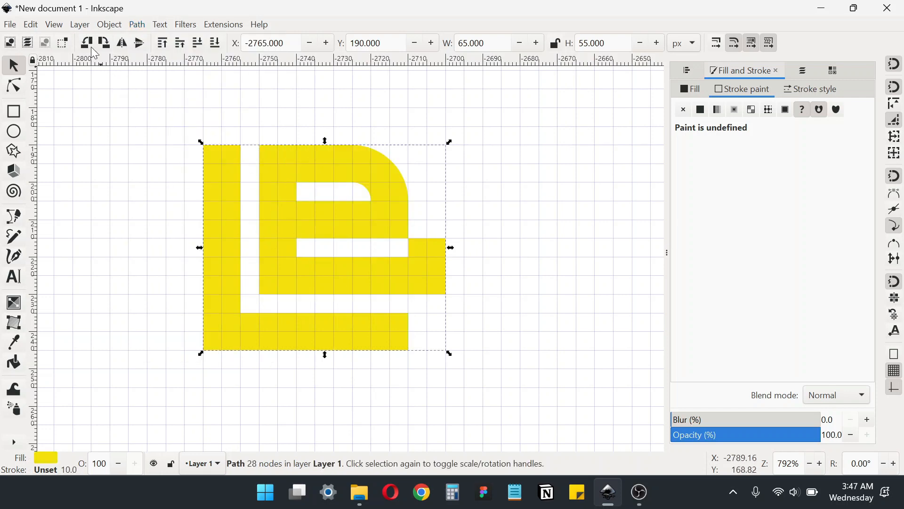
# Hide the page grid
pyautogui.click(57, 26)
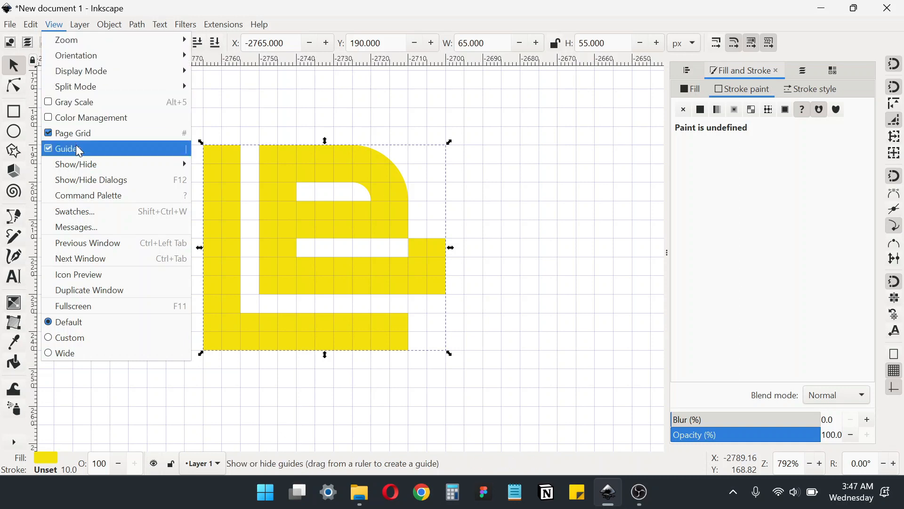
pyautogui.click(84, 135)
pyautogui.keyDown('ctrl'); pyautogui.scroll(-4, 367, 248); pyautogui.keyUp('ctrl')
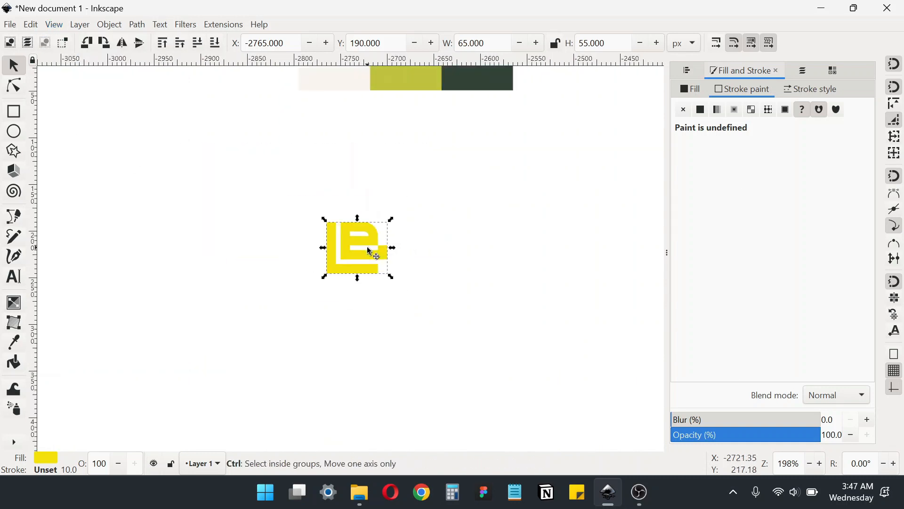
# Shrink the three-colour palette image to about 53 px wide and place it just above the logo
pyautogui.click(442, 243)
pyautogui.moveTo(388, 231); pyautogui.dragTo(369, 271)
pyautogui.click(422, 119)
pyautogui.scroll(3, 421, 119)
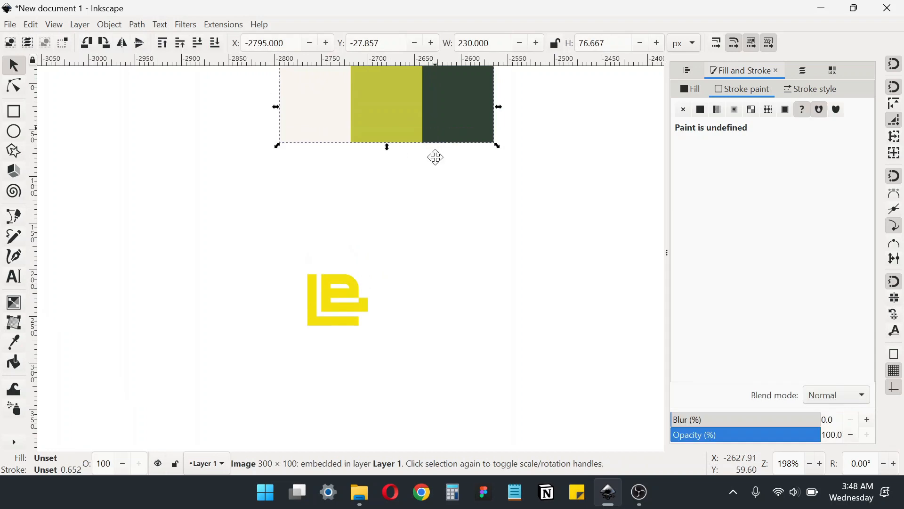
pyautogui.moveTo(495, 115); pyautogui.dragTo(328, 247)
pyautogui.scroll(2, 318, 329)
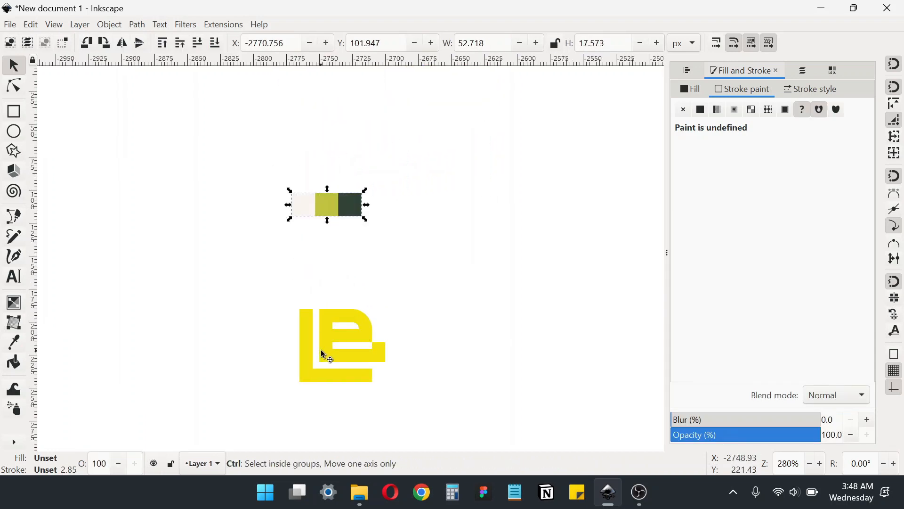
# Recolour the yellow logo with the olive green #c0c238 sampled from the middle swatch of the palette image
pyautogui.moveTo(311, 301); pyautogui.dragTo(296, 282)
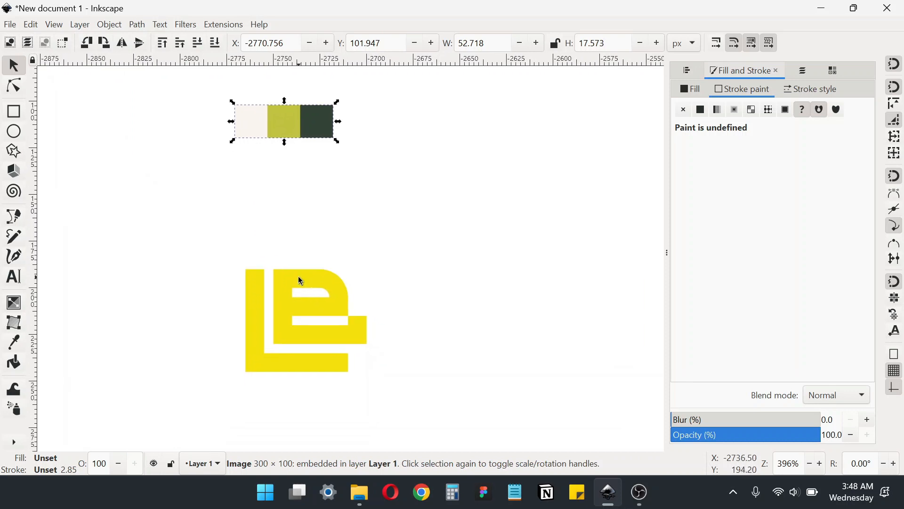
pyautogui.click(300, 274)
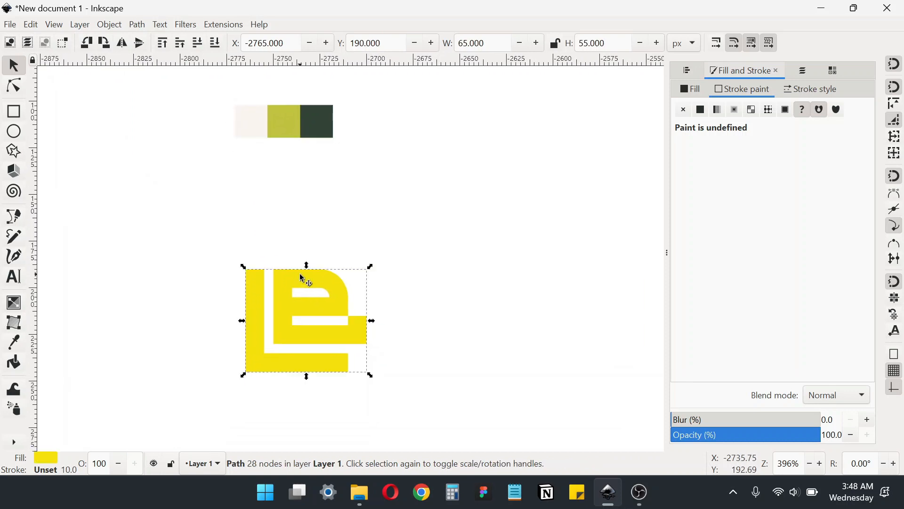
pyautogui.click(19, 347)
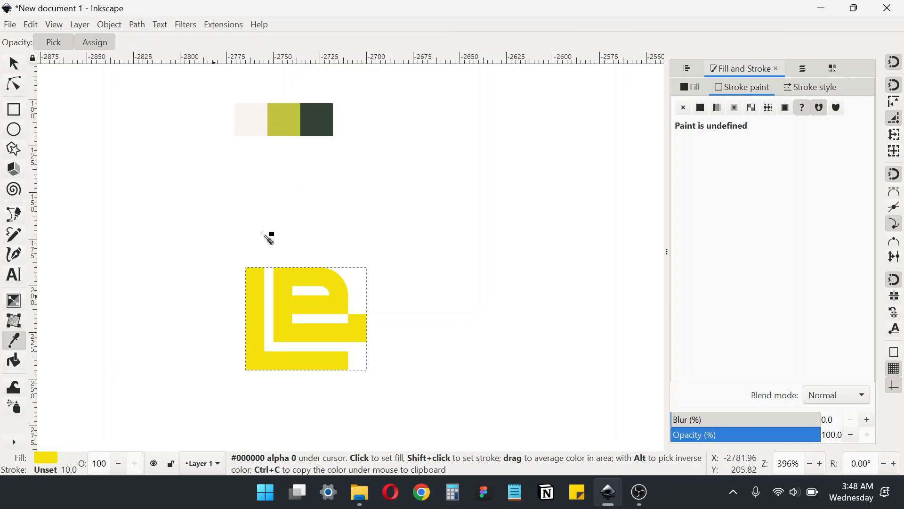
pyautogui.click(290, 124)
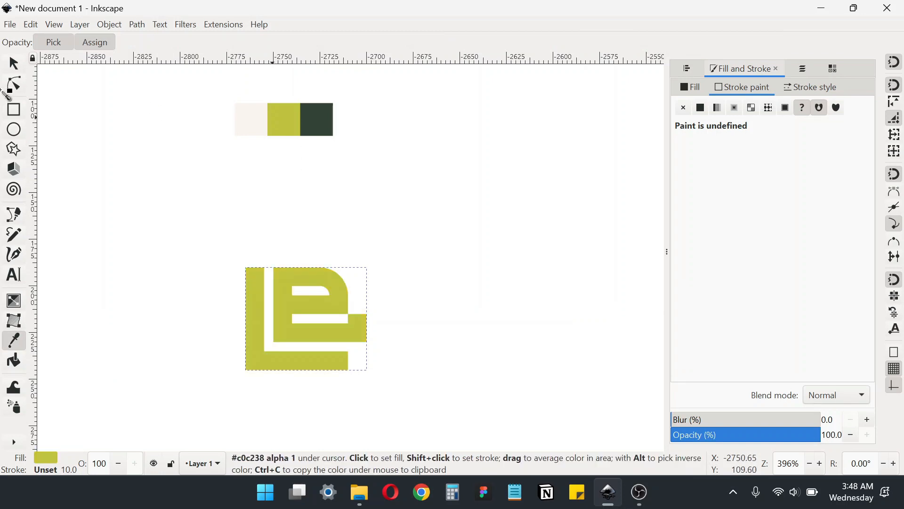
pyautogui.click(14, 64)
# Rotate the whole logo by -45 degrees with a numeric transform so its outer corner points straight down
pyautogui.scroll(-1, 215, 238)
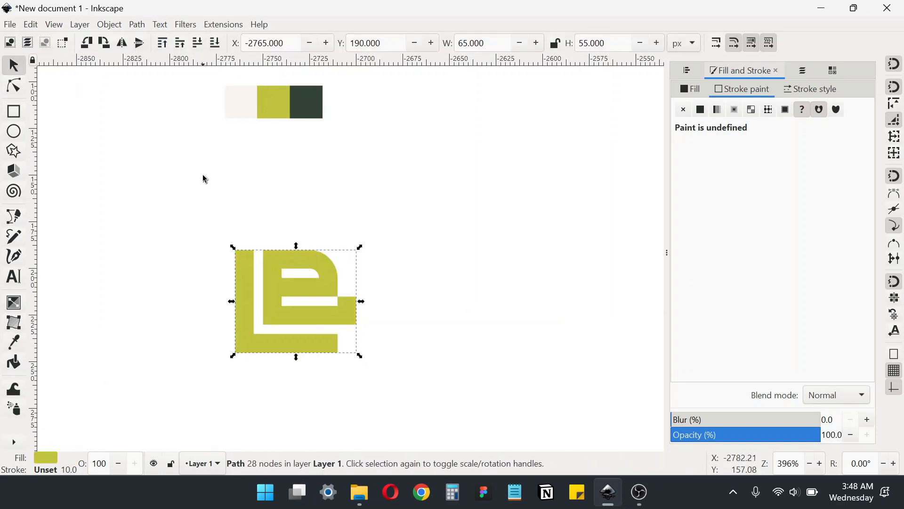
pyautogui.click(109, 24)
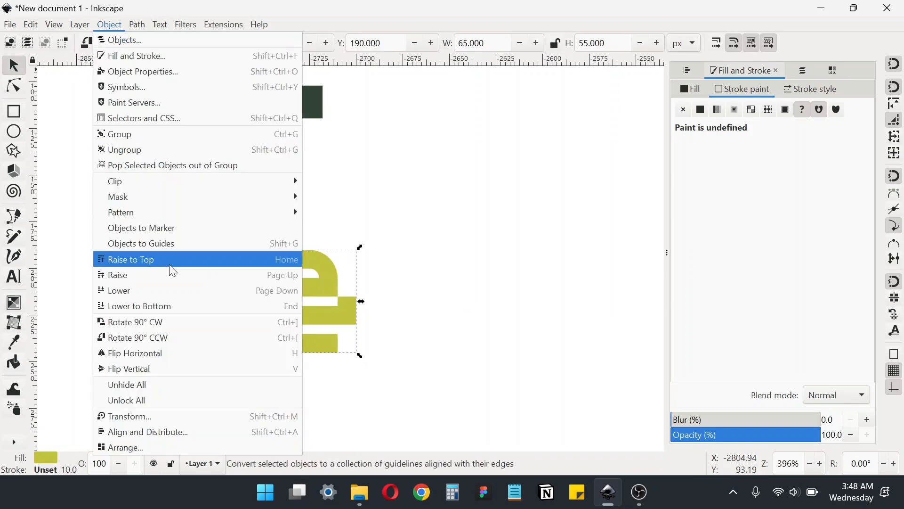
pyautogui.click(176, 416)
pyautogui.click(703, 89)
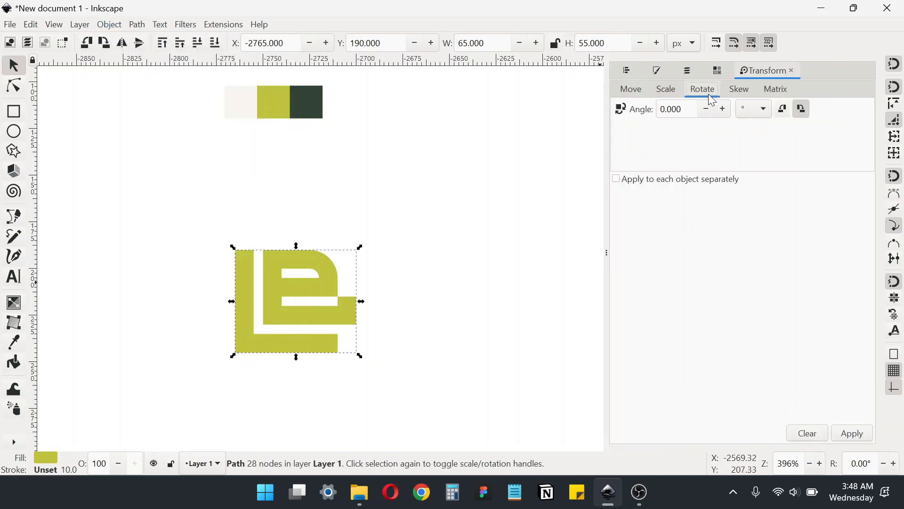
pyautogui.click(684, 112)
pyautogui.hotkey('ctrl', 'a')
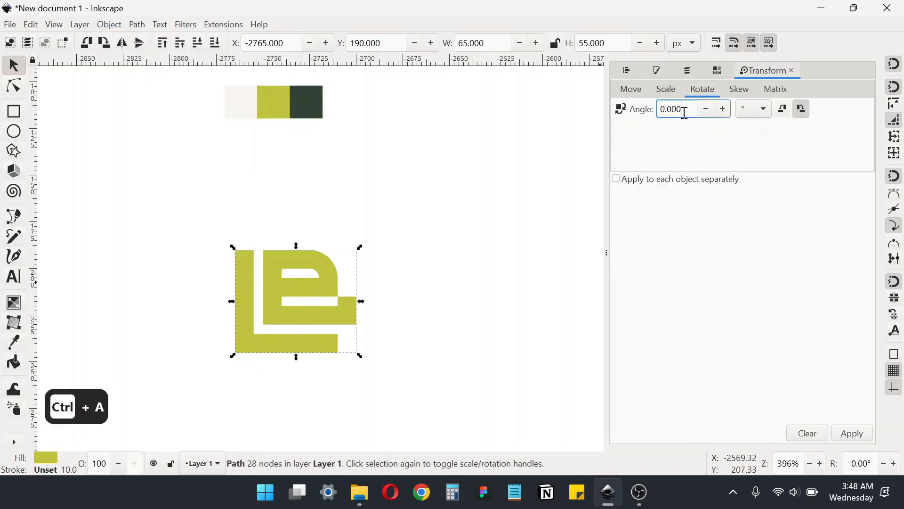
pyautogui.write('45')
pyautogui.click(849, 433)
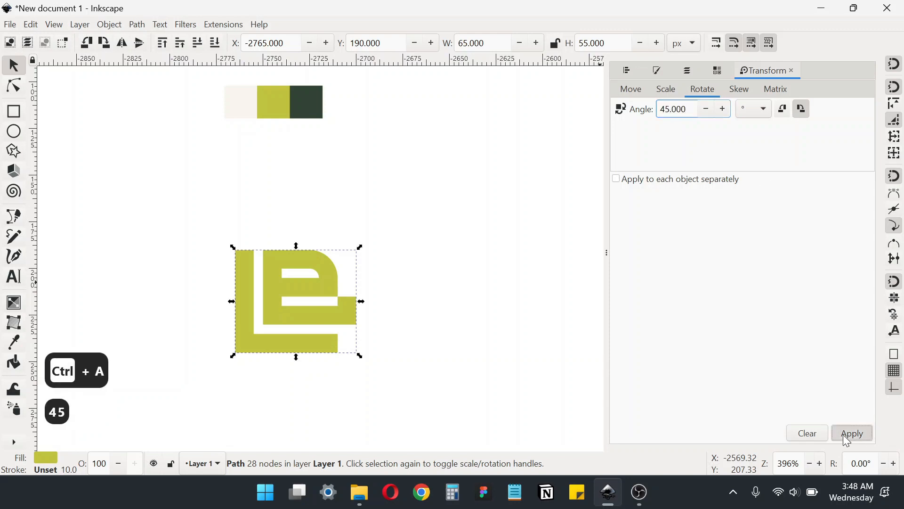
pyautogui.hotkey('ctrl', 'z')
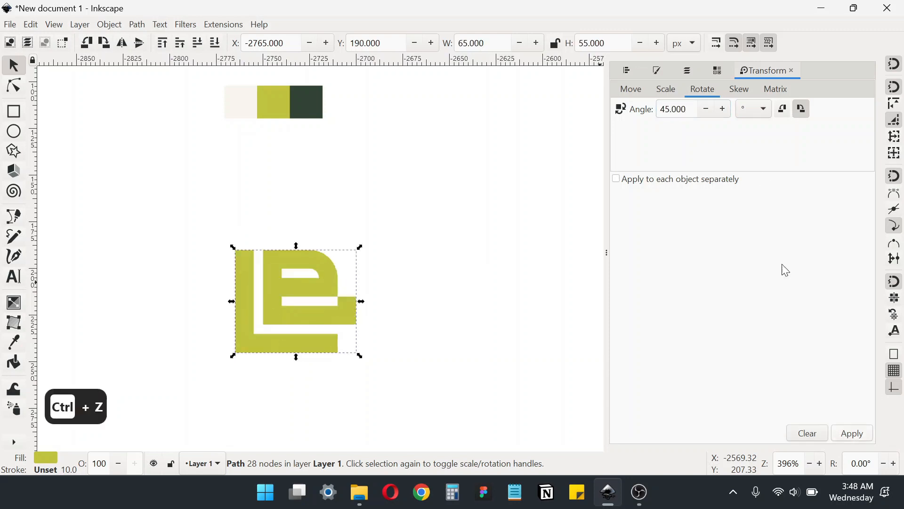
pyautogui.click(662, 111)
pyautogui.write('-')
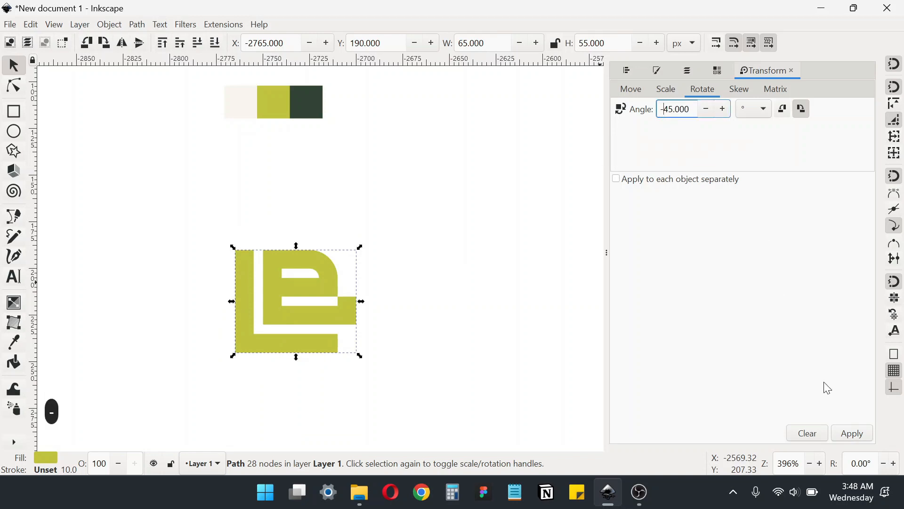
pyautogui.click(851, 434)
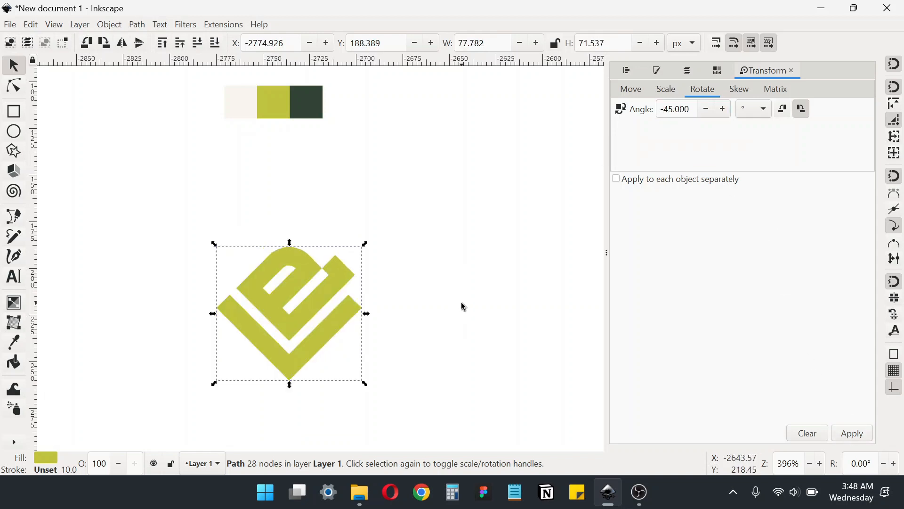
# Add horizontal guides at the top of the e's inner opening, the inner corner of the V and the logo's bottom tip
pyautogui.click(258, 262)
pyautogui.moveTo(257, 259); pyautogui.dragTo(300, 228)
pyautogui.click(345, 241)
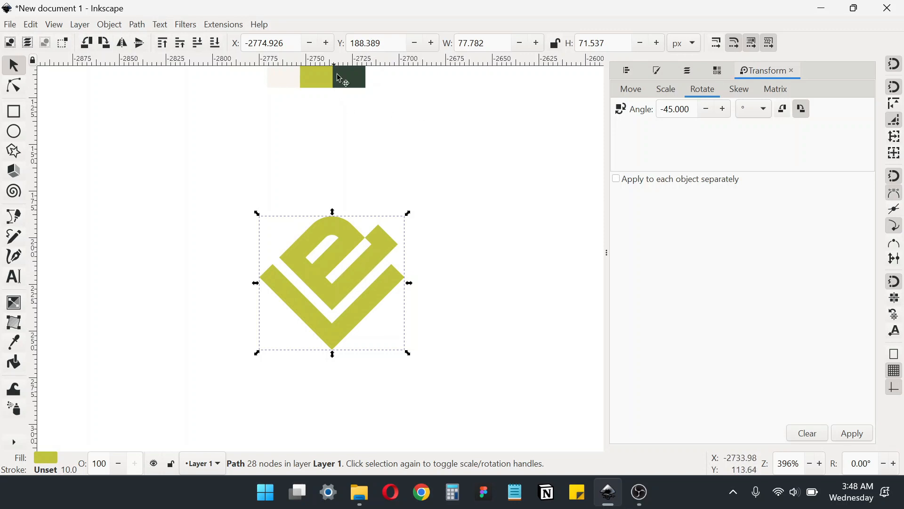
pyautogui.moveTo(349, 60); pyautogui.dragTo(339, 232)
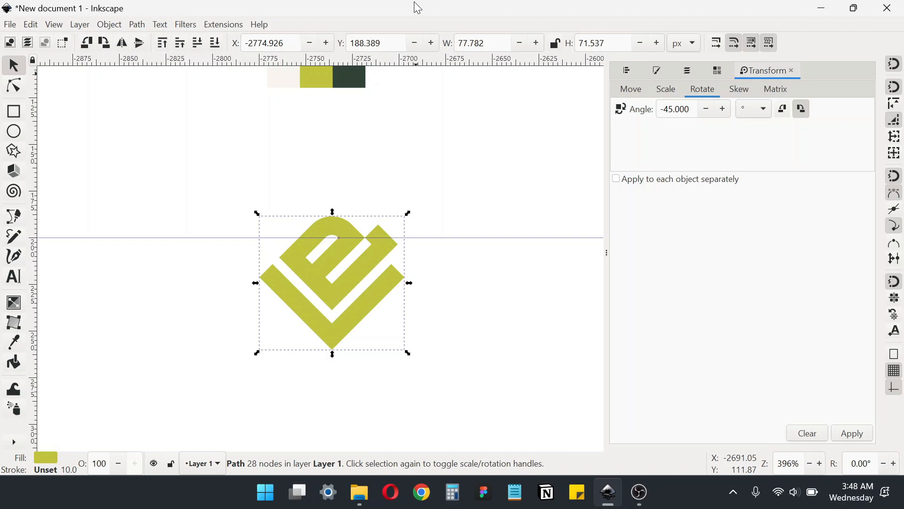
pyautogui.moveTo(367, 66); pyautogui.dragTo(333, 326)
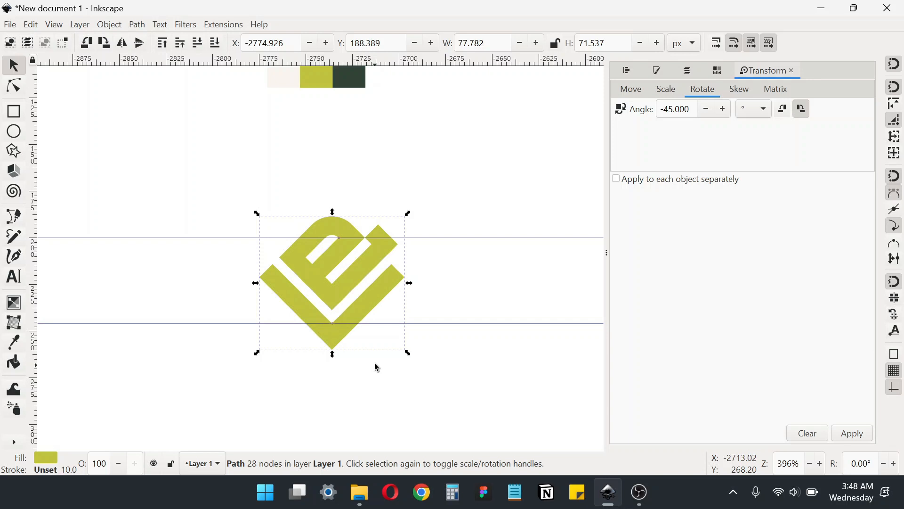
pyautogui.moveTo(401, 61); pyautogui.dragTo(333, 350)
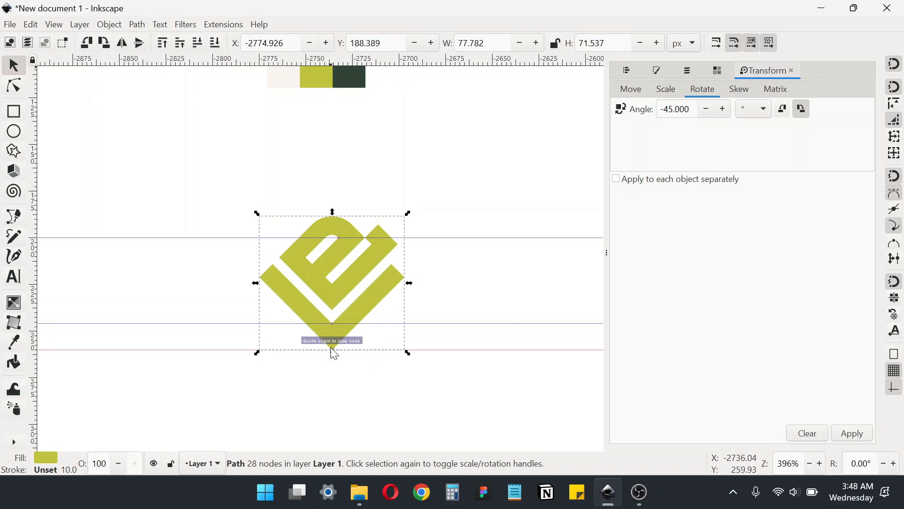
# Draw a narrow rectangle about 6.3 by 14.1 px between the two lower guides and remove its stroke
pyautogui.click(14, 113)
pyautogui.moveTo(168, 327); pyautogui.dragTo(179, 352)
pyautogui.hotkey('ctrl', 'shift', 'f')
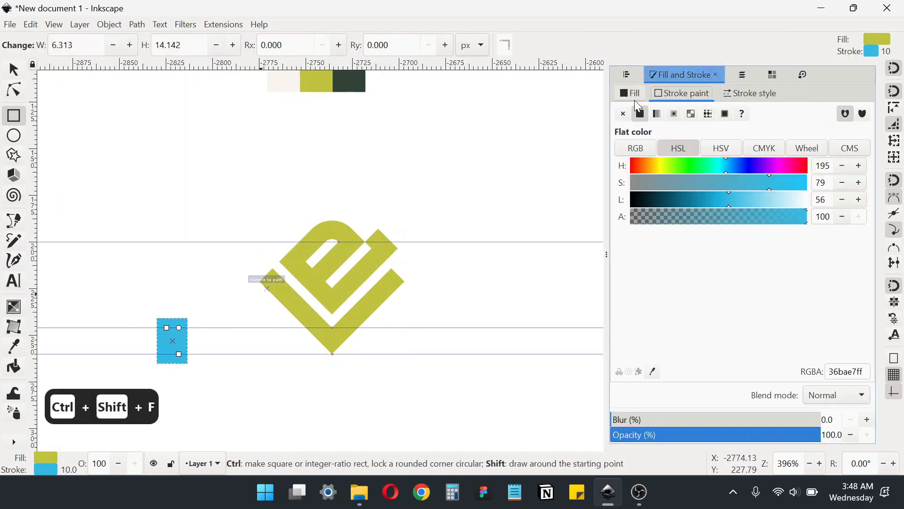
pyautogui.click(623, 114)
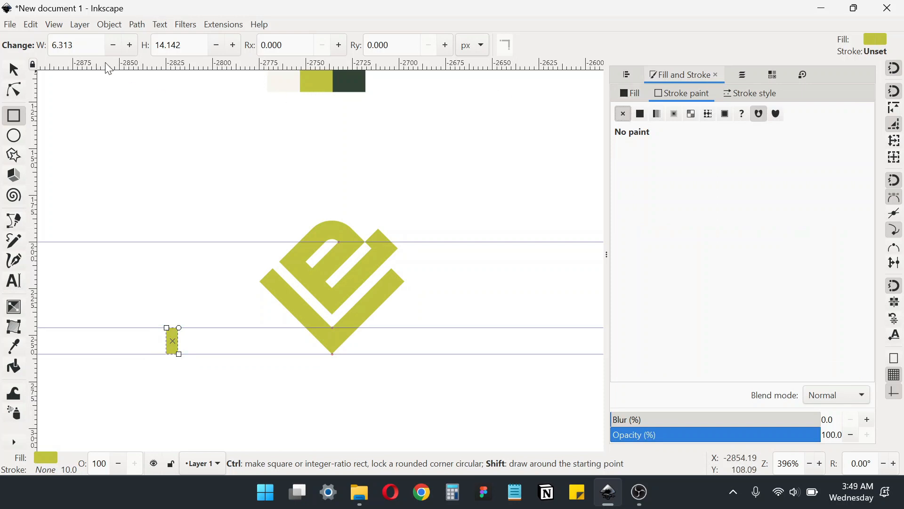
# Align the small rectangle's top edge with the logo's top and move the upper guide to the rectangle's bottom edge
pyautogui.click(14, 67)
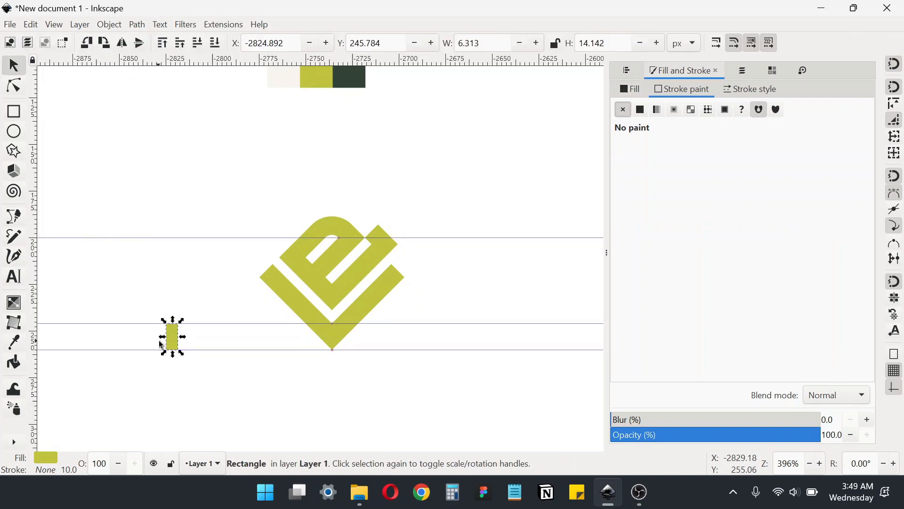
pyautogui.keyDown('shift'); pyautogui.click(325, 227); pyautogui.keyUp('shift')
pyautogui.hotkey('ctrl', 'shift', 'a')
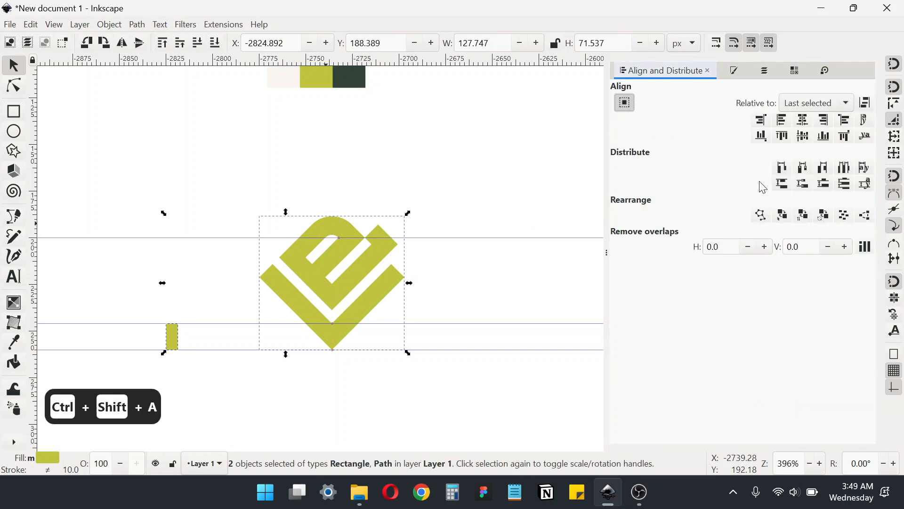
pyautogui.click(781, 136)
pyautogui.click(204, 252)
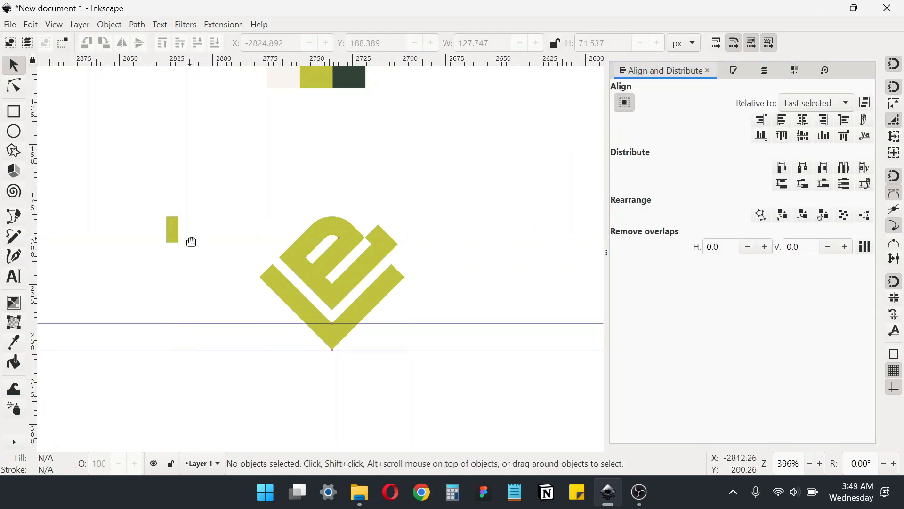
pyautogui.moveTo(191, 241); pyautogui.dragTo(178, 246)
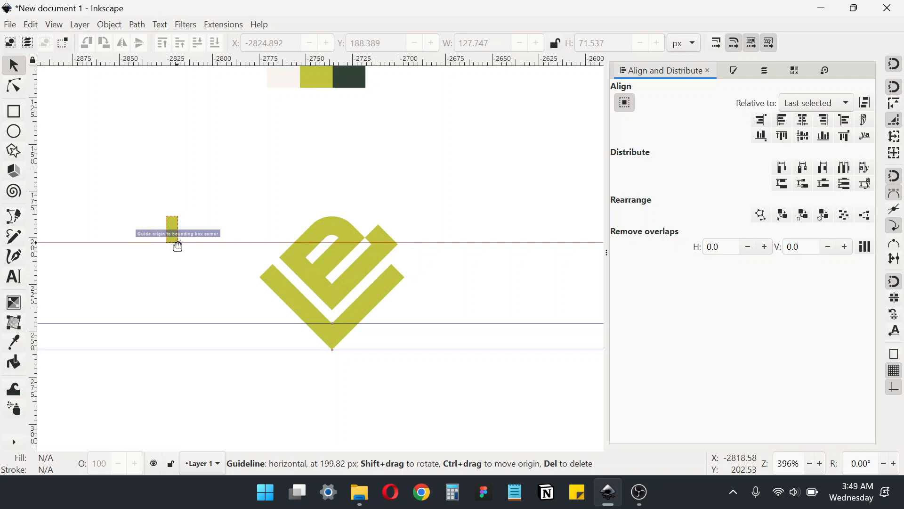
pyautogui.moveTo(178, 246); pyautogui.dragTo(178, 245)
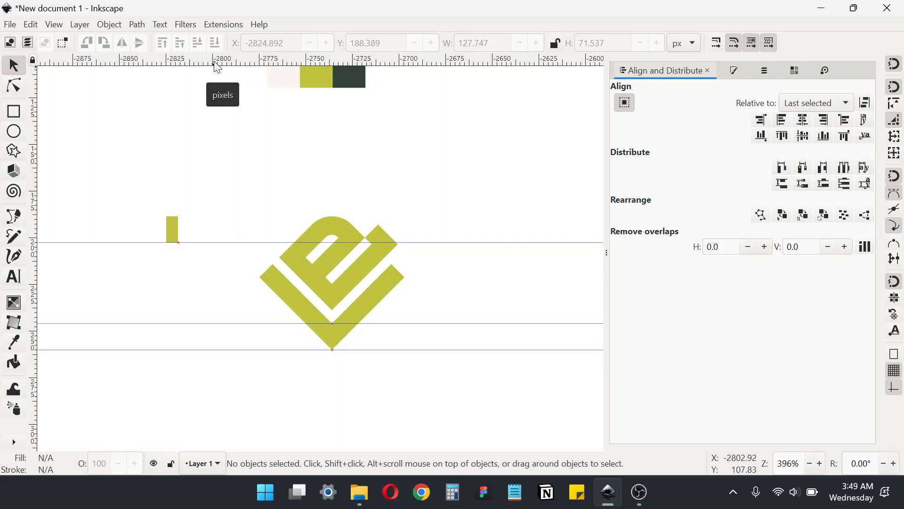
# Undo the last guide move and delete the small helper rectangle beside the logo
pyautogui.moveTo(356, 163)
pyautogui.mouseDown()
pyautogui.moveTo(342, 233)
pyautogui.moveTo(372, 171)
pyautogui.mouseUp()
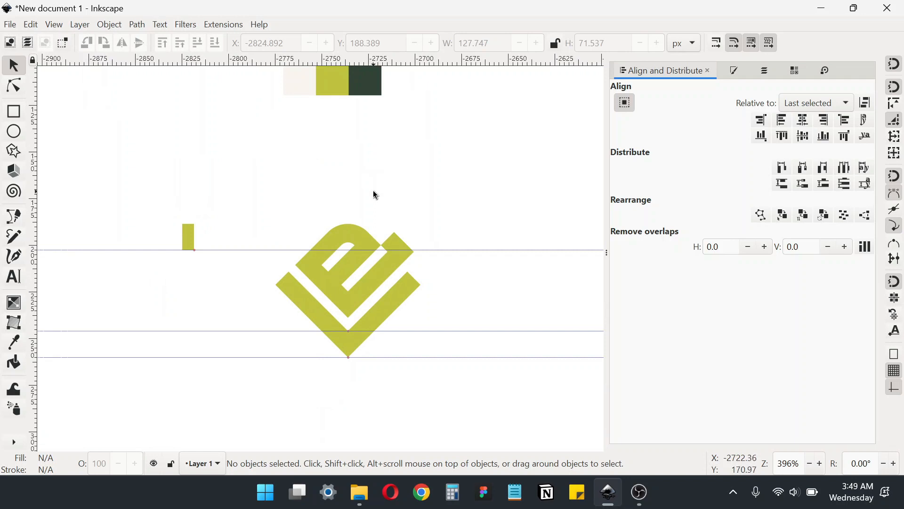
pyautogui.hotkey('ctrl', 'z')
pyautogui.click(188, 236)
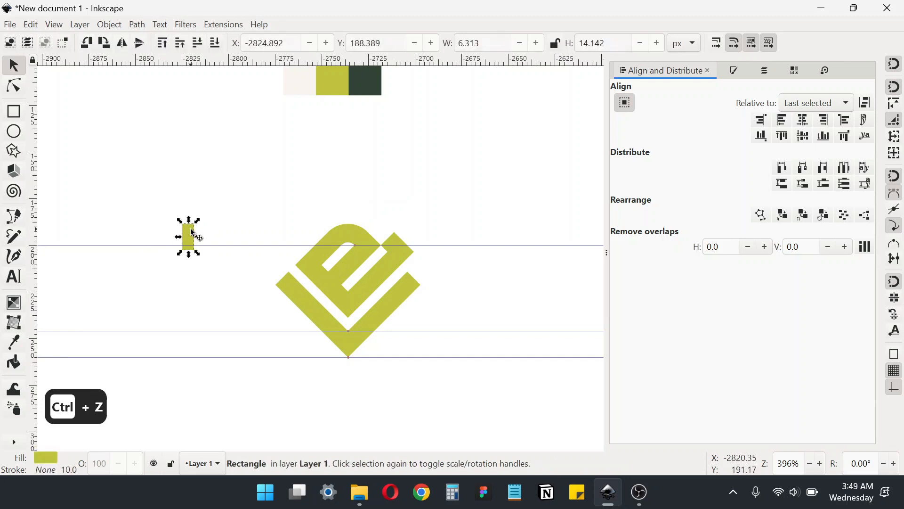
pyautogui.press('Delete')
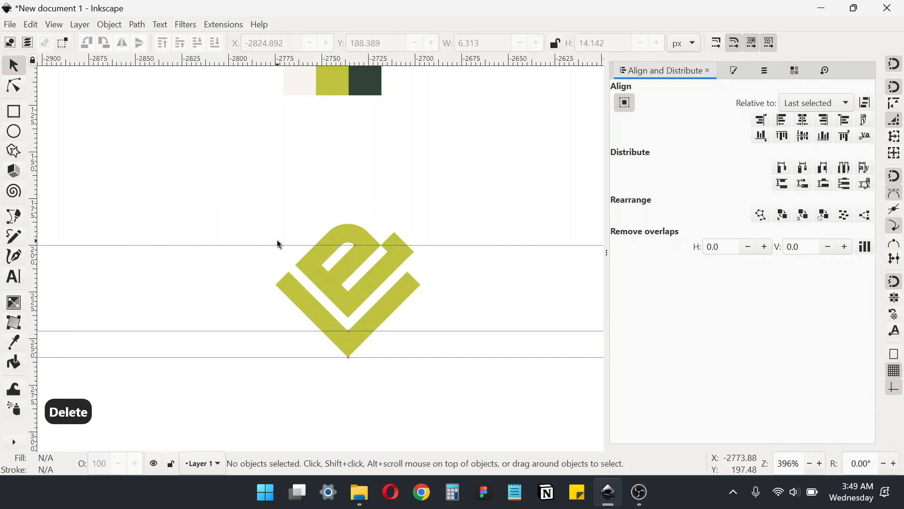
# Add the text "VILLA" to the right of the logo
pyautogui.moveTo(420, 342); pyautogui.dragTo(278, 344)
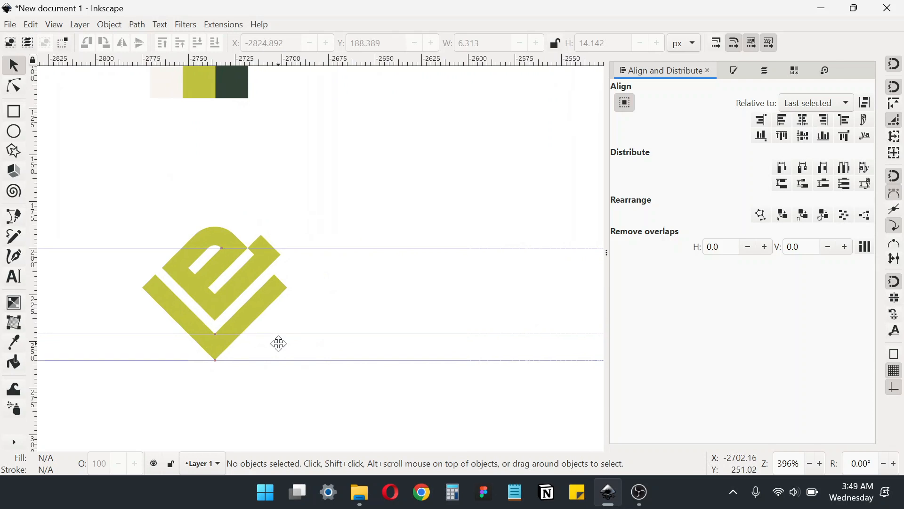
pyautogui.click(12, 279)
pyautogui.click(345, 294)
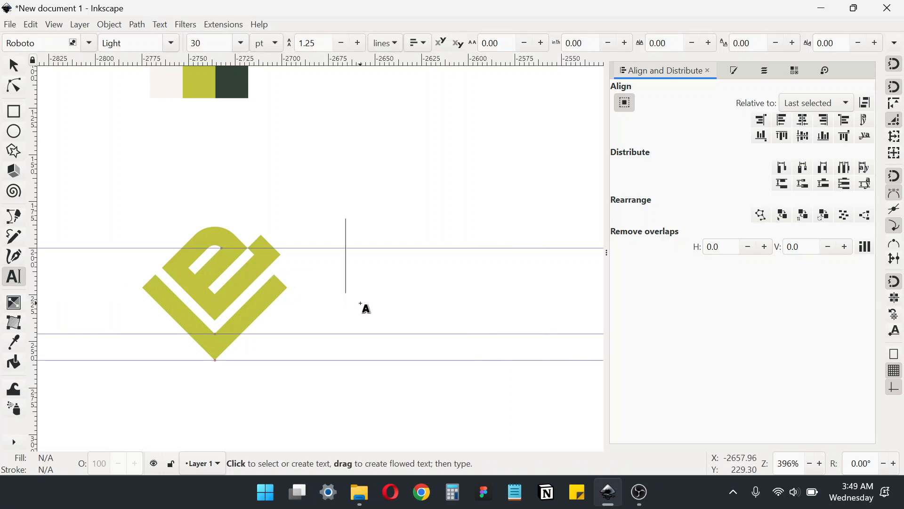
pyautogui.write('VILLA')
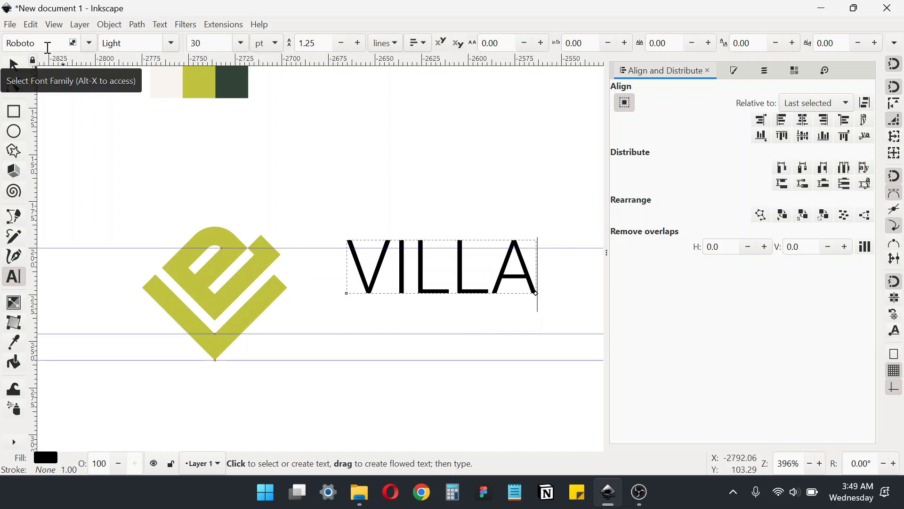
# Duplicate the VILLA text, place the copy directly below it and change its wording to "BatuEstetik"
pyautogui.click(14, 67)
pyautogui.hotkey('ctrl', 'd')
pyautogui.moveTo(377, 284); pyautogui.dragTo(378, 357)
pyautogui.doubleClick(379, 353)
pyautogui.hotkey('ctrl', 'a')
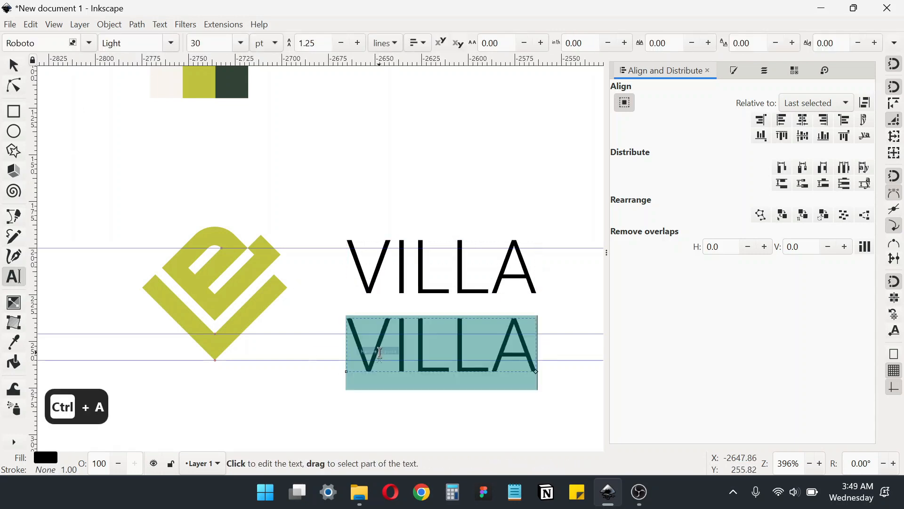
pyautogui.write('BatuEstetik')
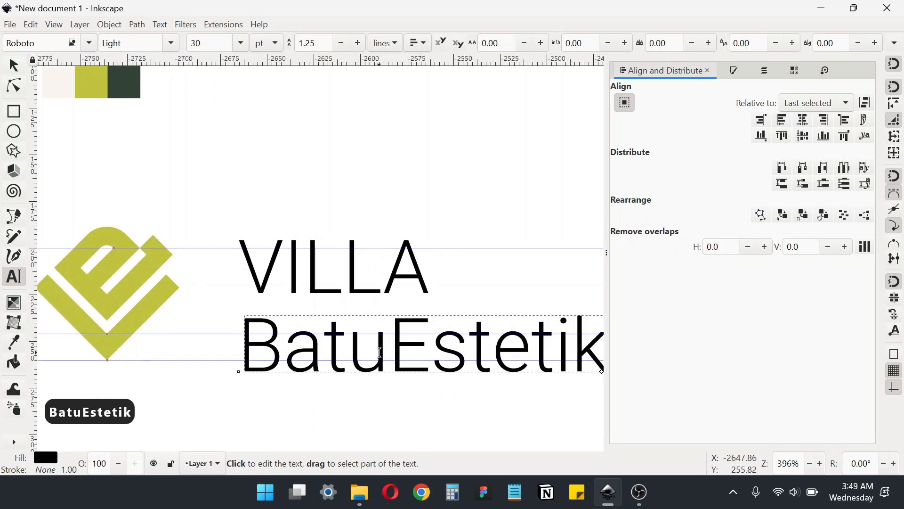
# Change the font of the whole BatuEstetik text to Philosopher
pyautogui.scroll(-2, 804, 463)
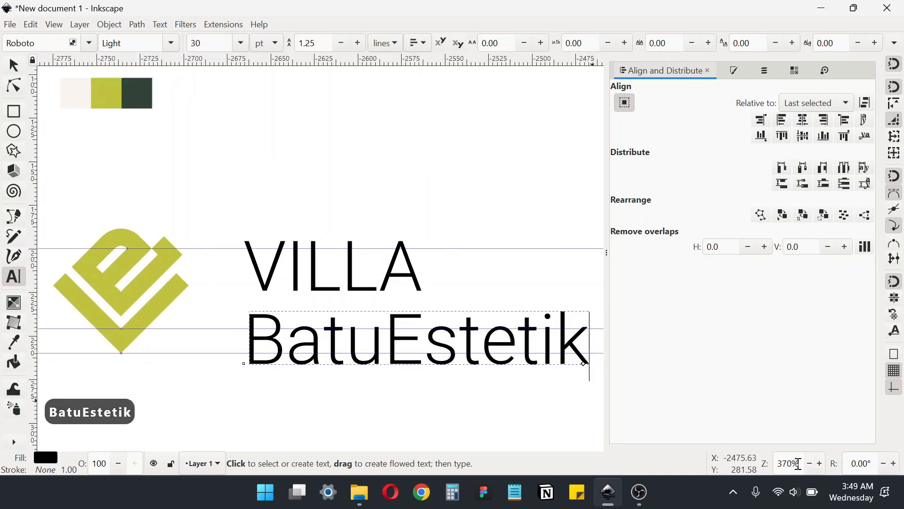
pyautogui.hotkey('ctrl', 'a')
pyautogui.click(58, 43)
pyautogui.hotkey('ctrl', 'a')
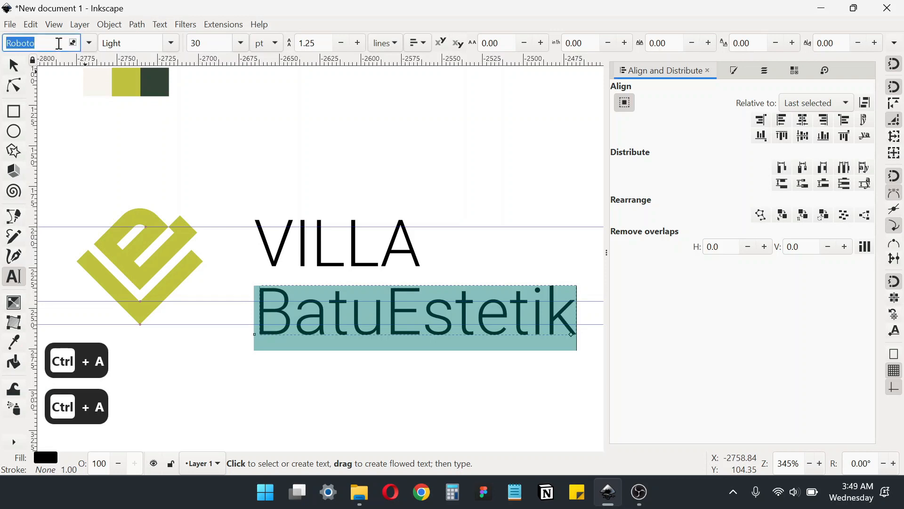
pyautogui.write('Philosopher')
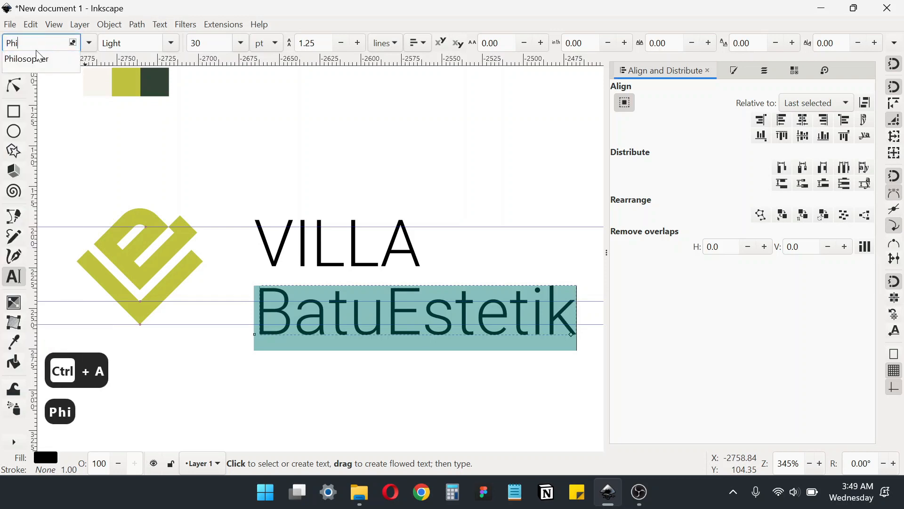
pyautogui.click(40, 58)
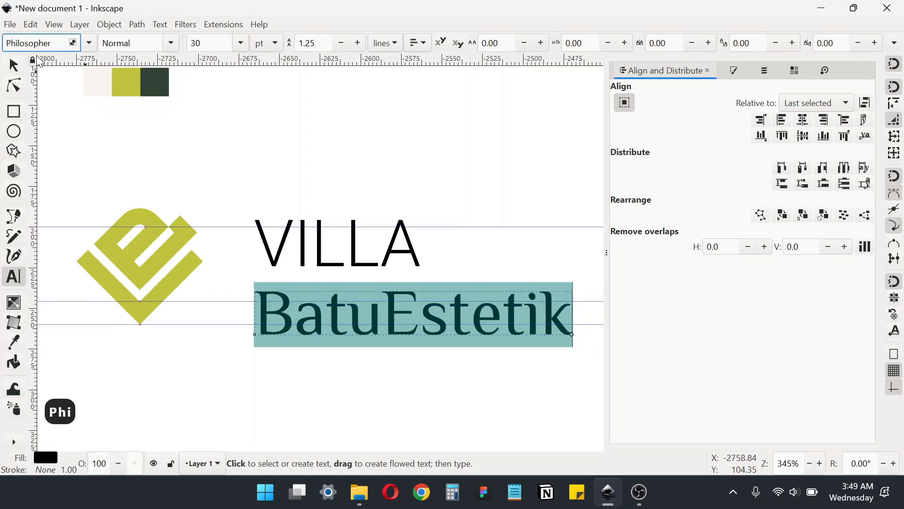
# Set the BatuEstetik text to Bold and move it closer to the logo, with its baseline on the middle horizontal guide
pyautogui.click(171, 43)
pyautogui.click(141, 103)
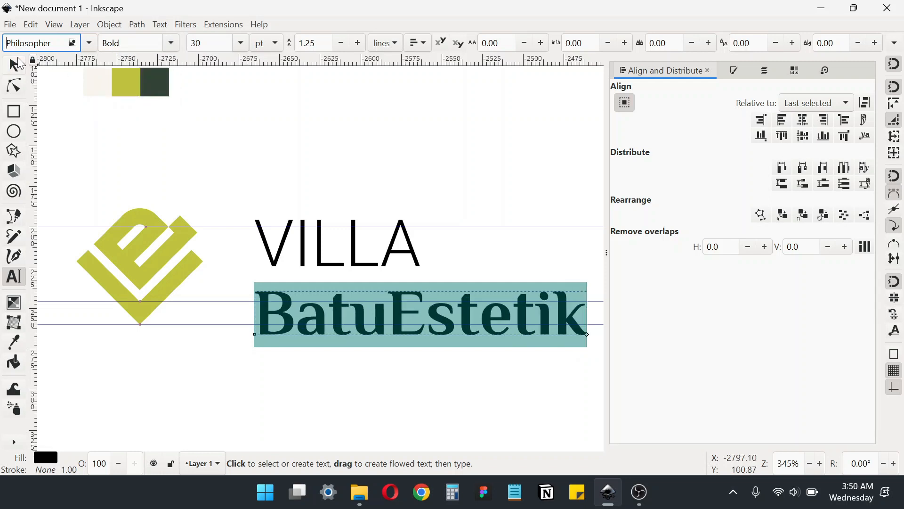
pyautogui.click(14, 64)
pyautogui.moveTo(267, 324); pyautogui.dragTo(230, 286)
pyautogui.click(272, 325)
pyautogui.hscroll(-2, 346, 275)
pyautogui.scroll(1, 346, 275)
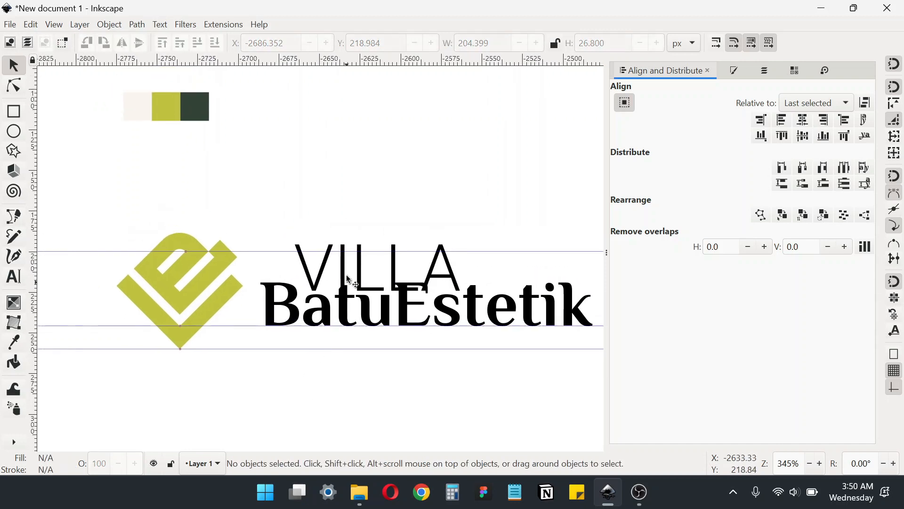
pyautogui.click(347, 276)
pyautogui.moveTo(331, 285); pyautogui.dragTo(280, 288)
pyautogui.hotkey('ctrl', 'z')
# Move the VILLA text left over the start of BatuEstetik, against the upper guide, and set its font style to Medium
pyautogui.click(343, 265)
pyautogui.moveTo(343, 259); pyautogui.dragTo(303, 269)
pyautogui.doubleClick(304, 269)
pyautogui.click(333, 264)
pyautogui.hotkey('ctrl', 'a')
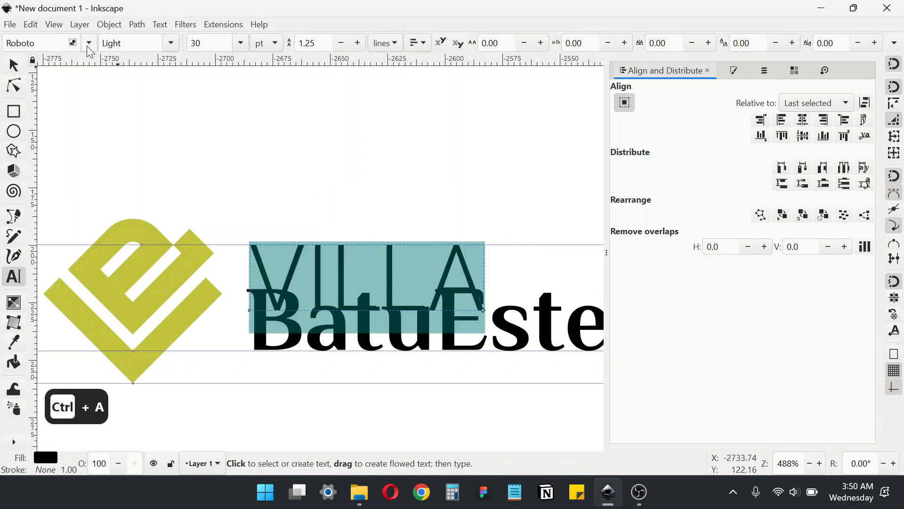
pyautogui.click(171, 43)
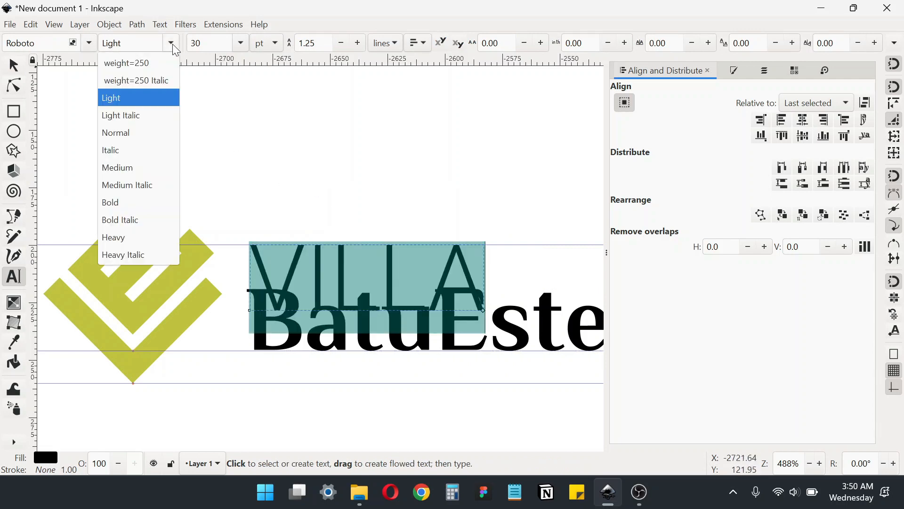
pyautogui.click(136, 169)
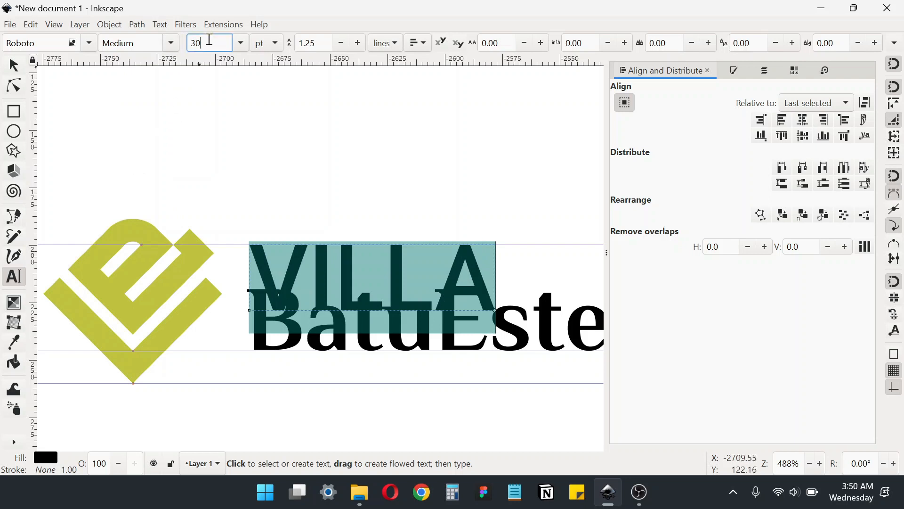
# Set the VILLA text's font size to 21 pt
pyautogui.hotkey('ctrl', 'a')
pyautogui.write('2')
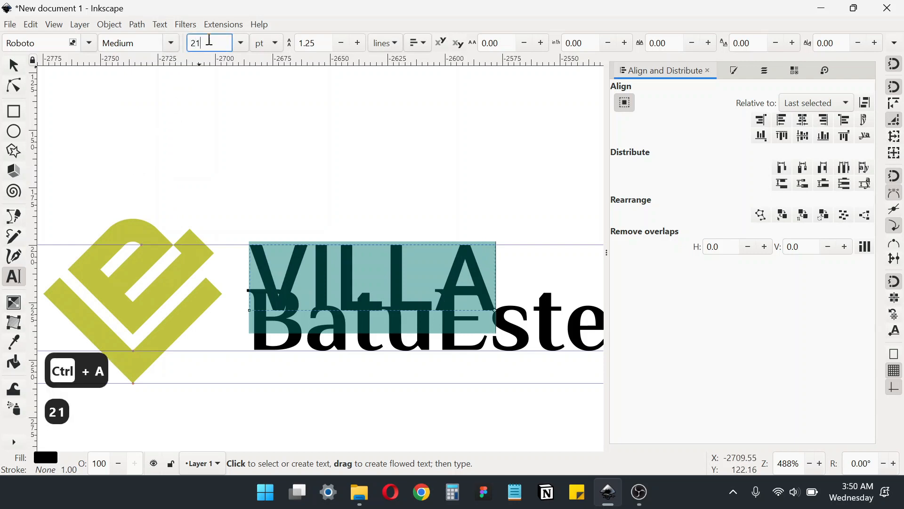
pyautogui.write('1')
pyautogui.press('Return')
pyautogui.click(13, 65)
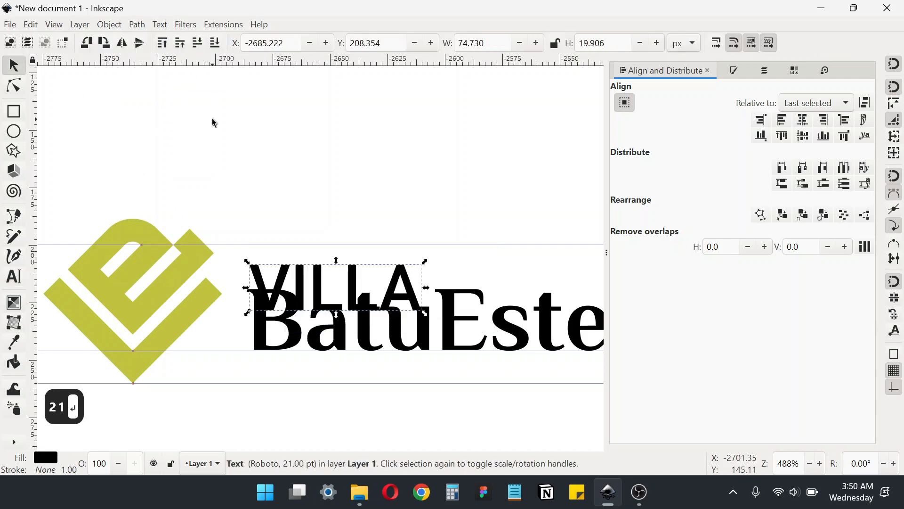
pyautogui.click(212, 121)
# Snap the top edge of the VILLA text to the upper horizontal guide and shift the text slightly left
pyautogui.click(285, 280)
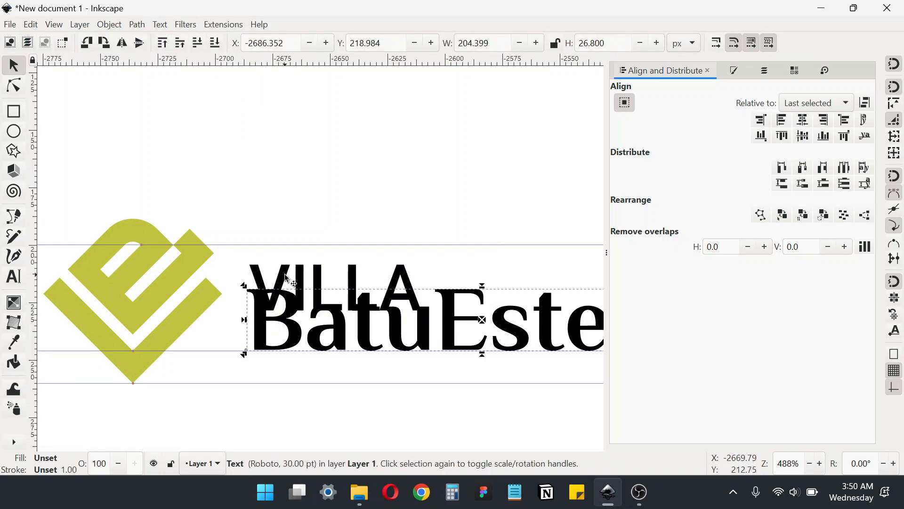
pyautogui.keyDown('ctrl'); pyautogui.scroll(1, 285, 275); pyautogui.keyUp('ctrl')
pyautogui.keyDown('ctrl'); pyautogui.scroll(3, 287, 270); pyautogui.keyUp('ctrl')
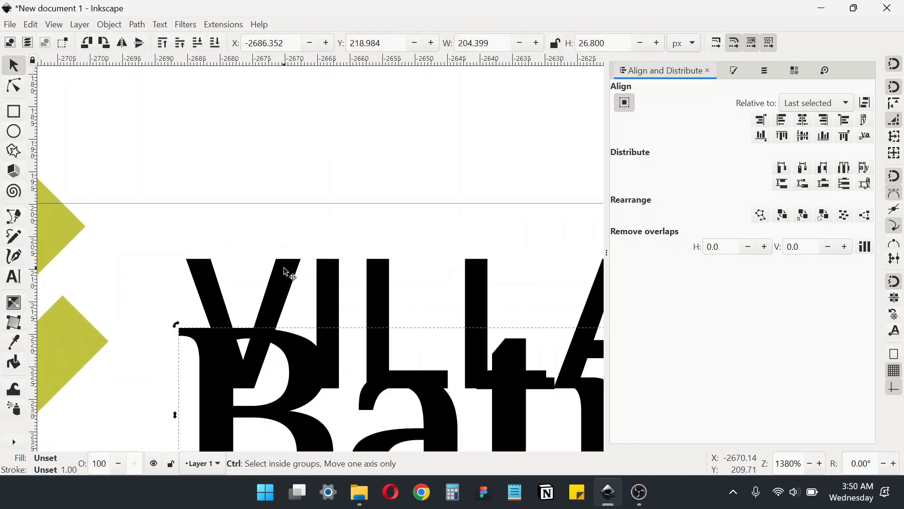
pyautogui.click(296, 263)
pyautogui.moveTo(285, 278); pyautogui.dragTo(285, 196)
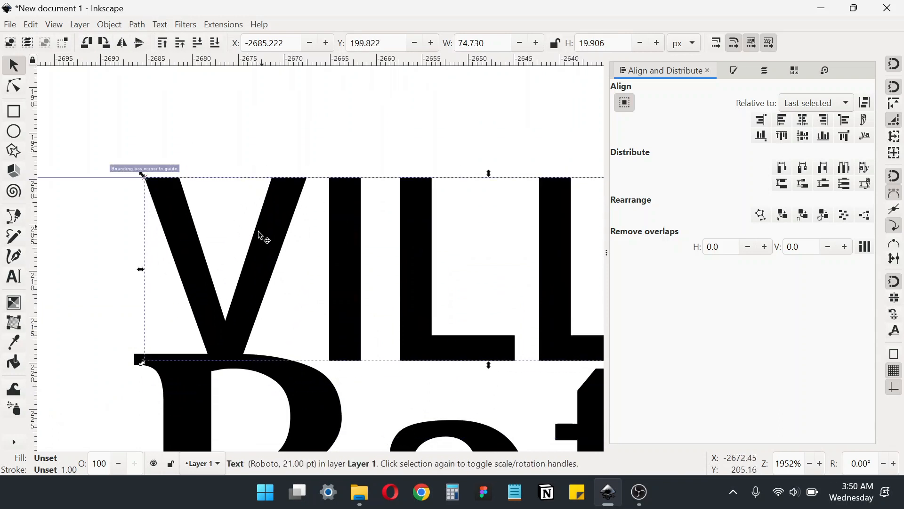
pyautogui.moveTo(231, 328); pyautogui.dragTo(191, 331)
pyautogui.keyDown('ctrl'); pyautogui.scroll(-3, 214, 310); pyautogui.keyUp('ctrl')
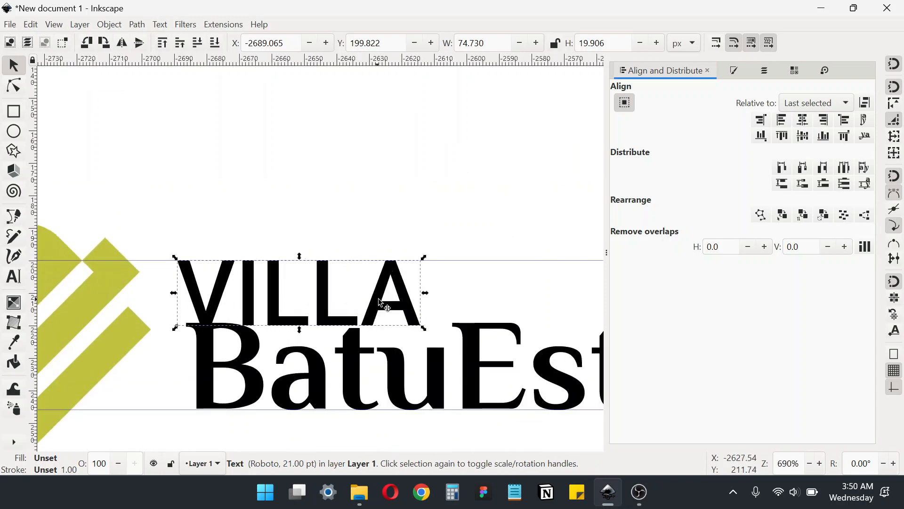
# Reduce the font size of the whole VILLA text to 16 pt
pyautogui.press('t')
pyautogui.hotkey('ctrl', 'a')
pyautogui.click(210, 42)
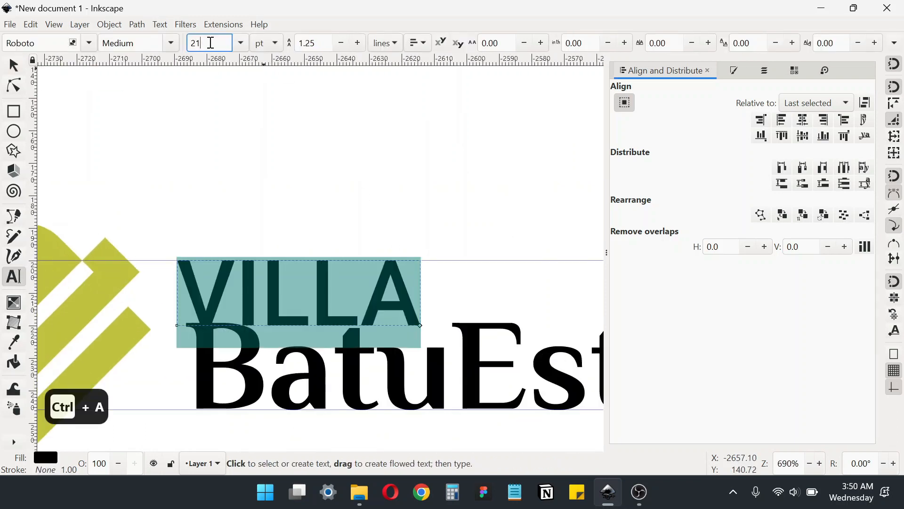
pyautogui.hotkey('ctrl', 'a')
pyautogui.write('16')
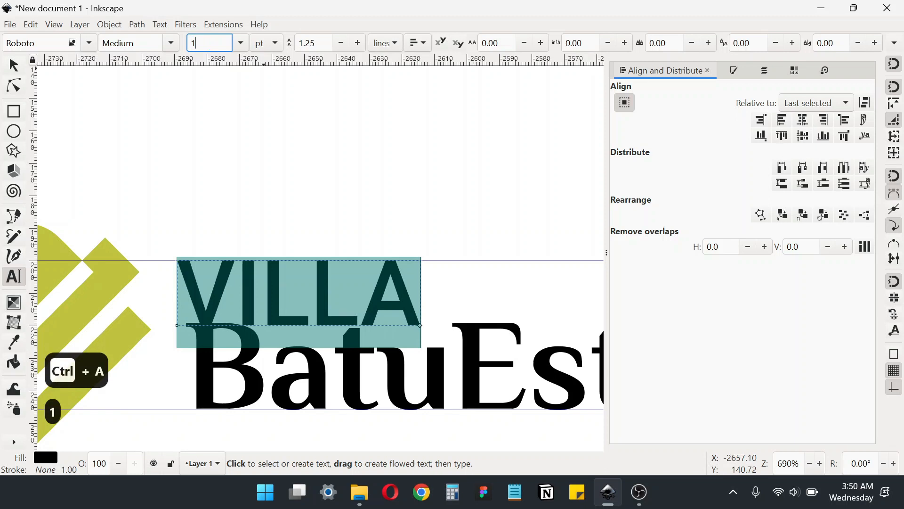
pyautogui.press('Return')
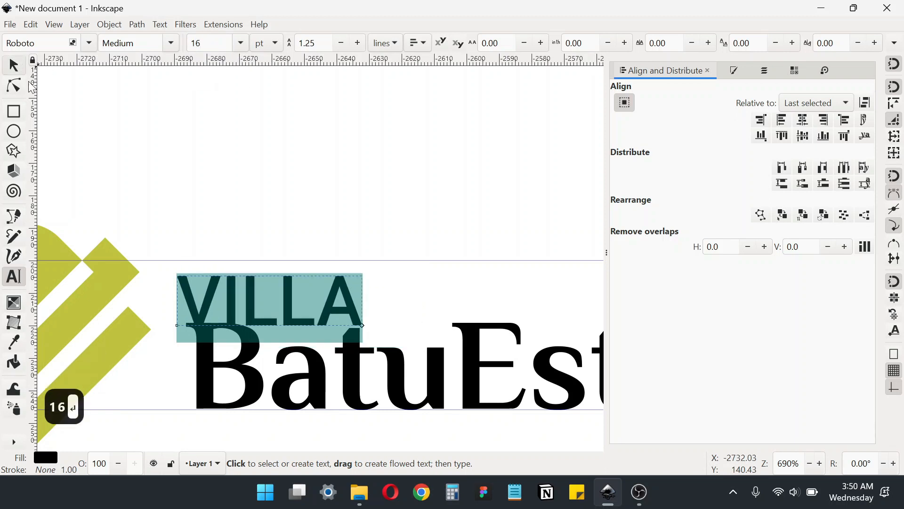
# Move the VILLA text up to the upper guide, roughly flush with the left edge of BatuEstetik
pyautogui.click(14, 65)
pyautogui.moveTo(214, 298); pyautogui.dragTo(213, 286)
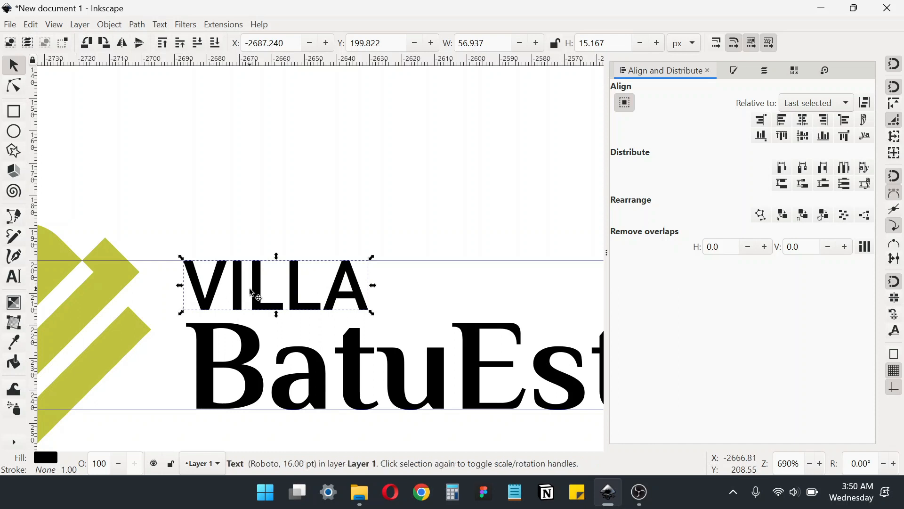
pyautogui.scroll(-2, 339, 298)
# Widen the VILLA text's letter spacing, trying 12 and 8 px before settling on 6 px
pyautogui.doubleClick(338, 298)
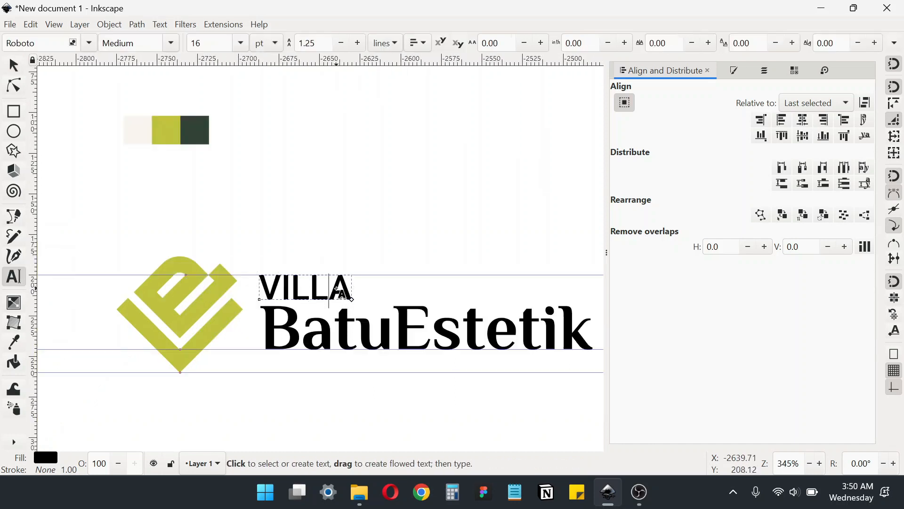
pyautogui.hotkey('ctrl', 'a')
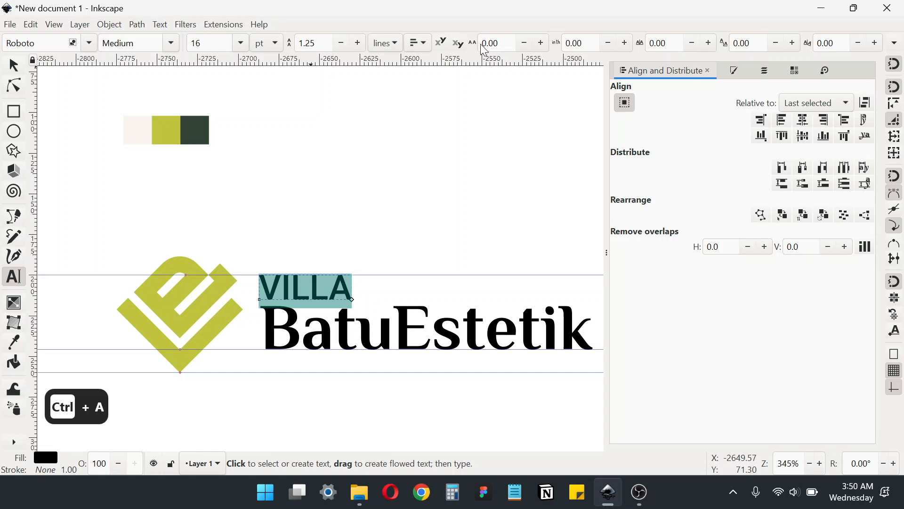
pyautogui.click(505, 42)
pyautogui.hotkey('ctrl', 'a')
pyautogui.write('12')
pyautogui.press('Return')
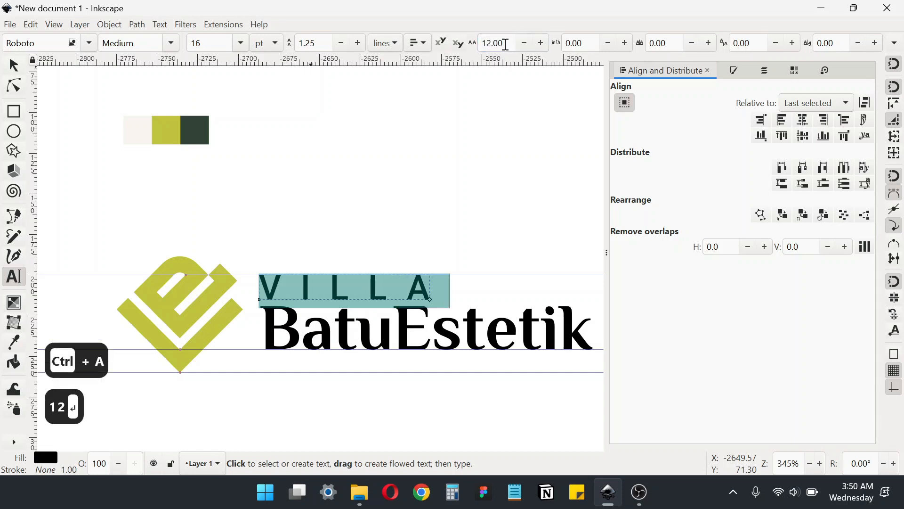
pyautogui.hotkey('ctrl', 'a')
pyautogui.write('8')
pyautogui.press('Return')
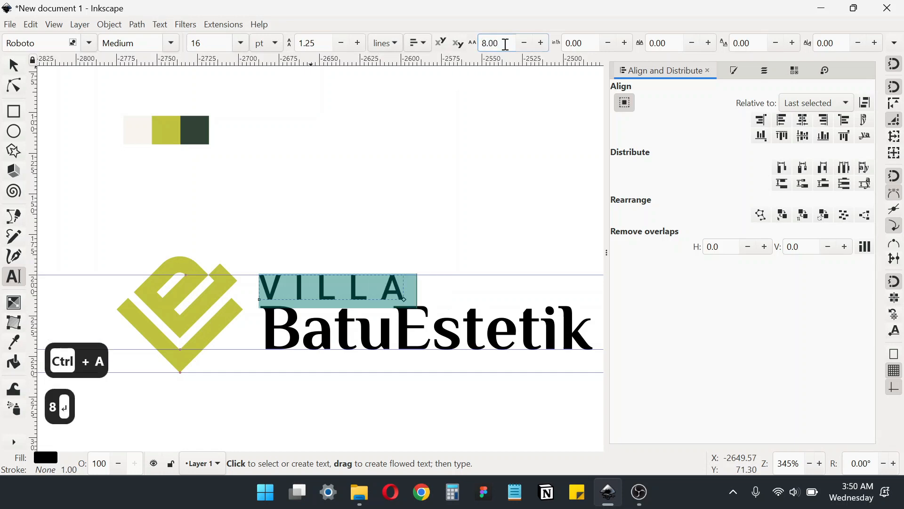
pyautogui.hotkey('ctrl', 'a')
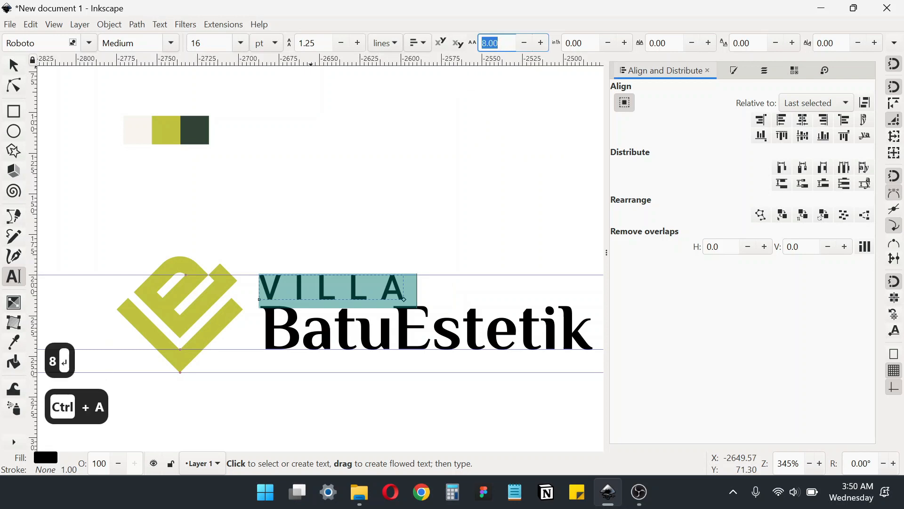
pyautogui.write('6')
pyautogui.press('Return')
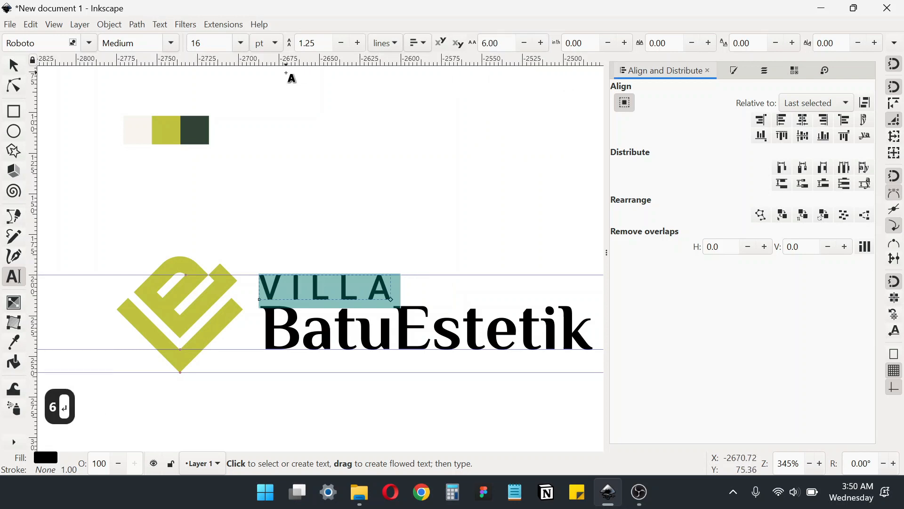
pyautogui.click(13, 65)
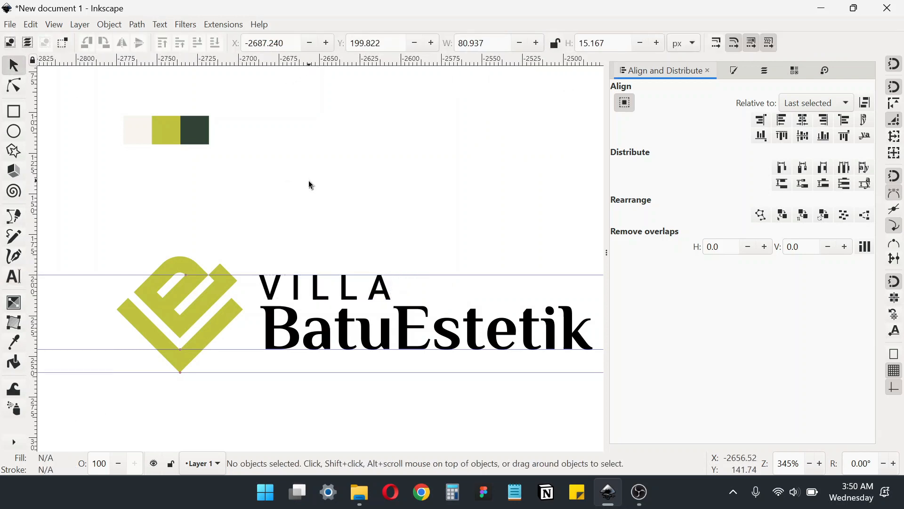
# Set the VILLA text's font size to 15 pt and snap its top edge back to the upper horizontal guide
pyautogui.scroll(-3, 292, 193)
pyautogui.doubleClick(323, 234)
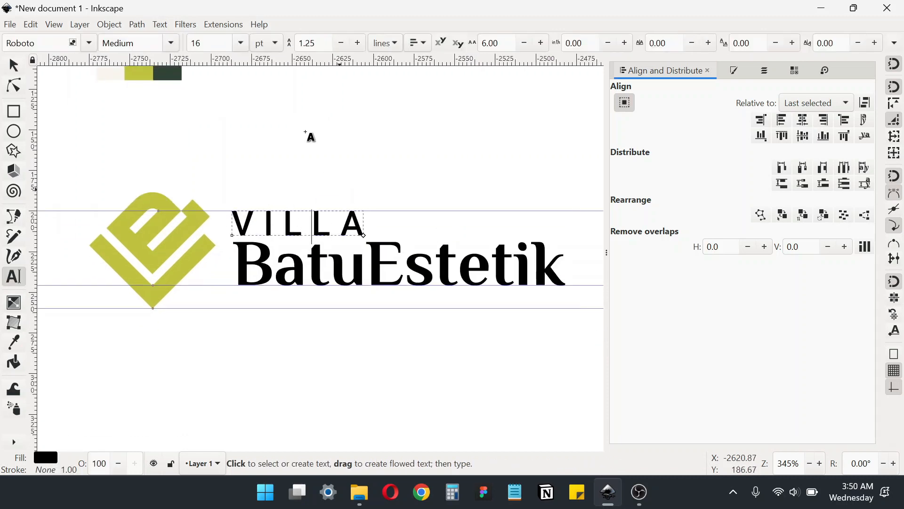
pyautogui.hotkey('ctrl', 'a')
pyautogui.click(208, 43)
pyautogui.hotkey('ctrl', 'a')
pyautogui.write('15')
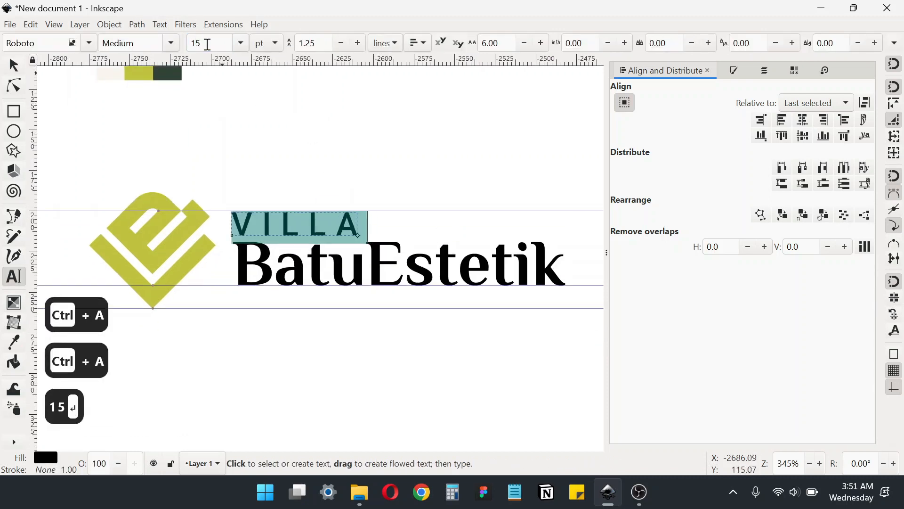
pyautogui.press('Return')
pyautogui.click(13, 65)
pyautogui.keyDown('ctrl'); pyautogui.scroll(4, 238, 230); pyautogui.keyUp('ctrl')
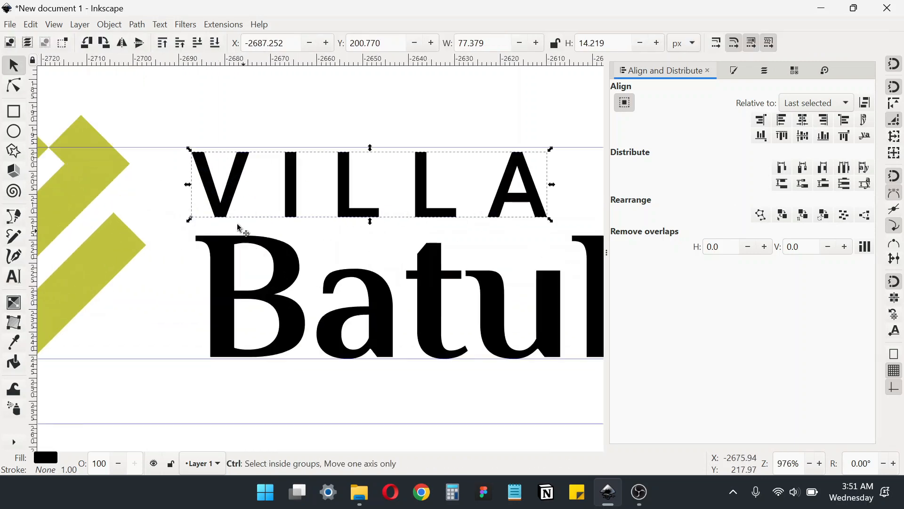
pyautogui.moveTo(214, 211); pyautogui.dragTo(209, 201)
pyautogui.keyDown('ctrl'); pyautogui.scroll(-2, 206, 200); pyautogui.keyUp('ctrl')
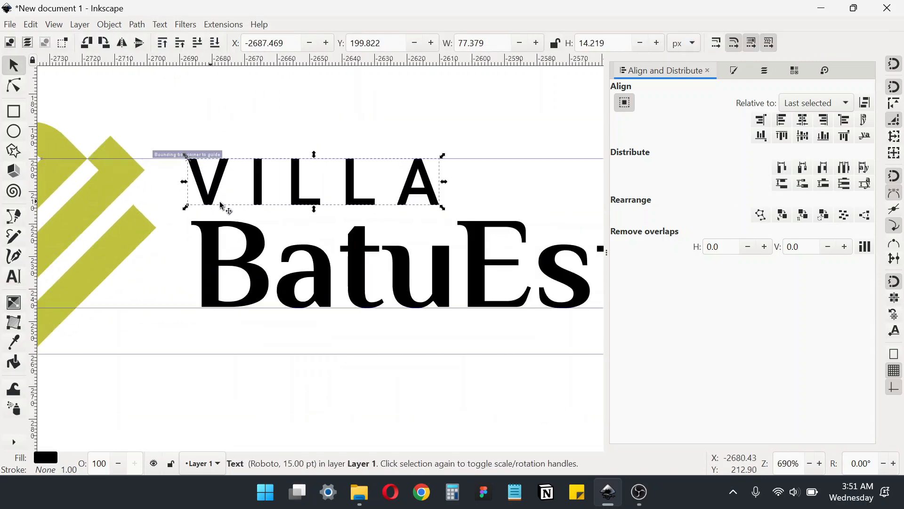
# Add a vertical guide at the right edge of the letter u in BatuEstetik
pyautogui.click(440, 109)
pyautogui.moveTo(36, 209); pyautogui.dragTo(449, 259)
# Try letter spacings of 7 px and 6.5 px on the VILLA text to bring its last letter to the vertical guide
pyautogui.doubleClick(417, 204)
pyautogui.hotkey('ctrl', 'a')
pyautogui.click(506, 42)
pyautogui.hotkey('ctrl', 'a')
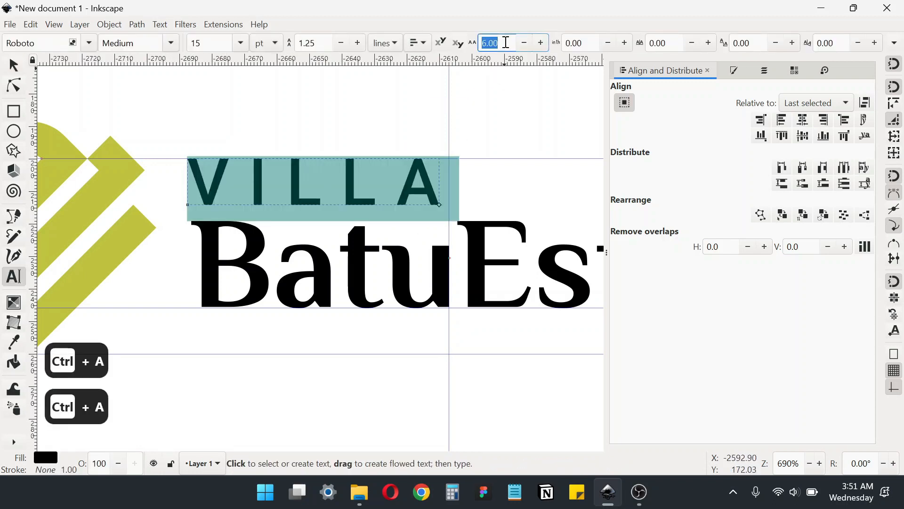
pyautogui.write('7')
pyautogui.press('Return')
pyautogui.hotkey('ctrl', 'a')
pyautogui.write('6.5')
pyautogui.press('Return')
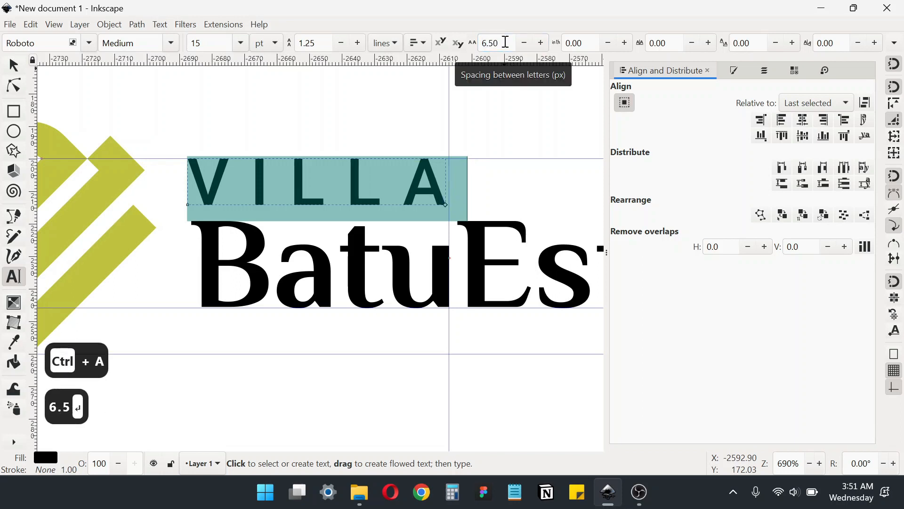
# Fine-tune the VILLA letter spacing through 6.56, 6.60 and 6.65 px toward the vertical guide
pyautogui.click(505, 42)
pyautogui.press('BackSpace')
pyautogui.write('6')
pyautogui.press('Return')
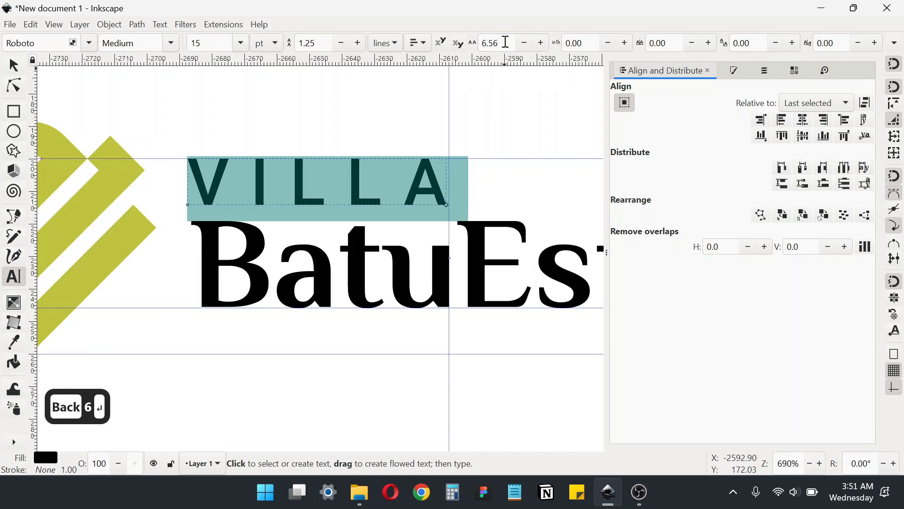
pyautogui.press('BackSpace')
pyautogui.press('BackSpace')
pyautogui.write('6')
pyautogui.press('Return')
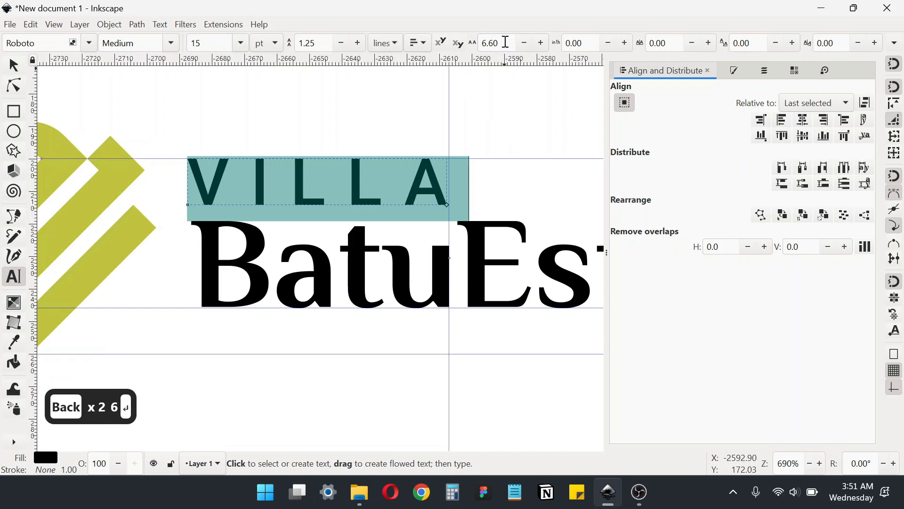
pyautogui.press('BackSpace')
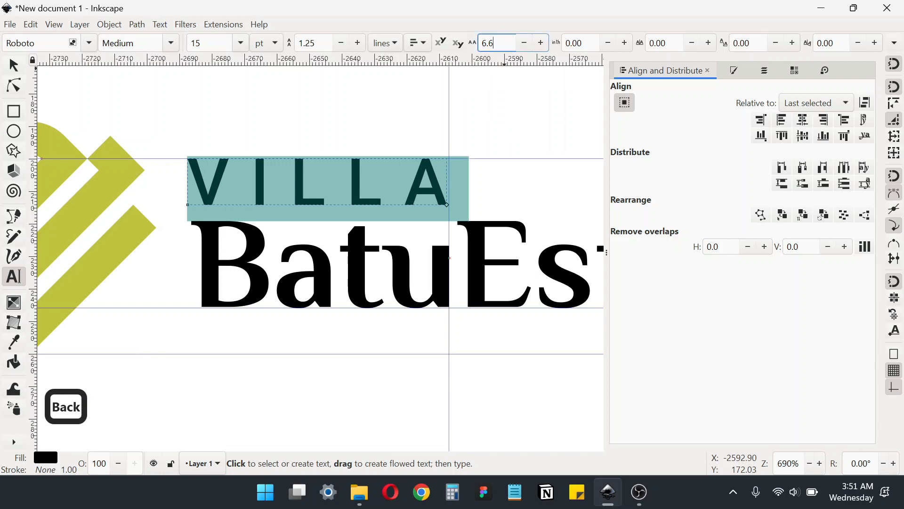
pyautogui.write('5')
pyautogui.press('Return')
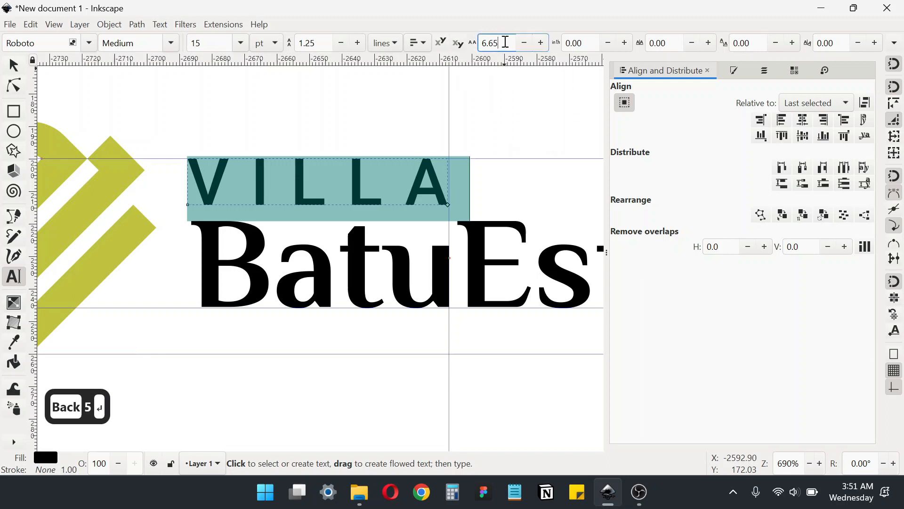
# Raise the VILLA letter spacing to 6.68 px and finally 6.70 px so the A ends at the vertical guide
pyautogui.press('BackSpace')
pyautogui.write('8')
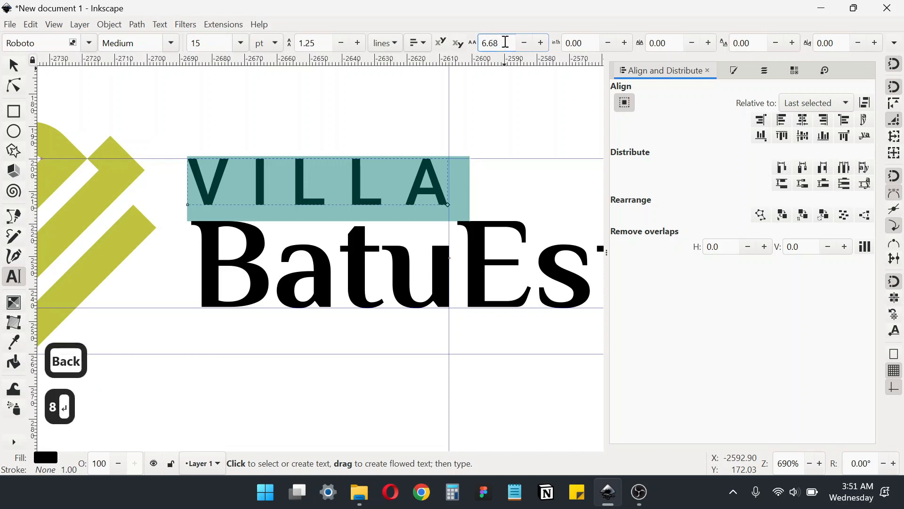
pyautogui.press('Return')
pyautogui.press('BackSpace')
pyautogui.press('BackSpace')
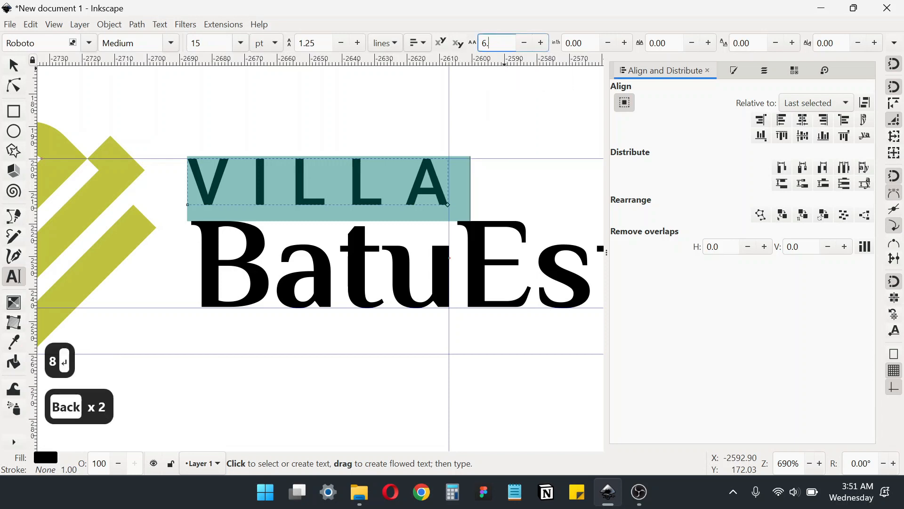
pyautogui.write('70')
pyautogui.press('Return')
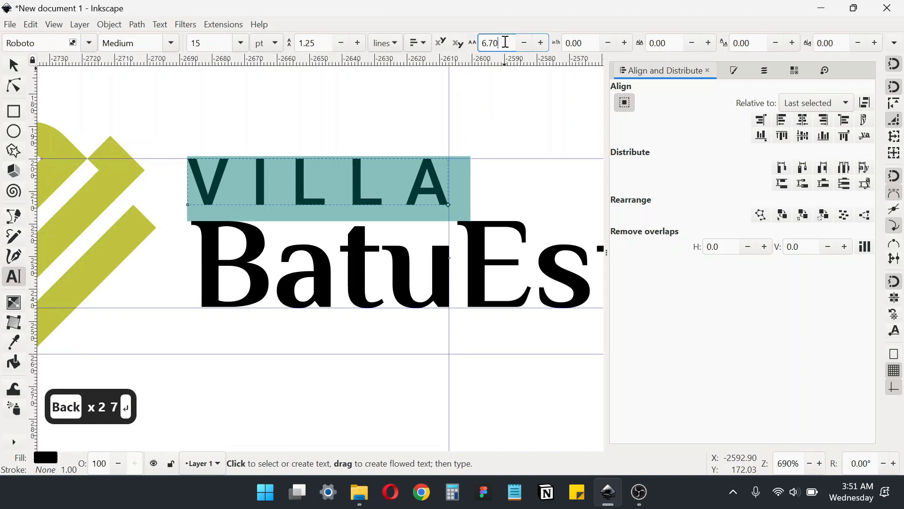
# Nudge the VILLA letter spacing through 6.73 and 6.74 px to 6.75 px and deselect the text
pyautogui.press('BackSpace')
pyautogui.write('3')
pyautogui.press('Return')
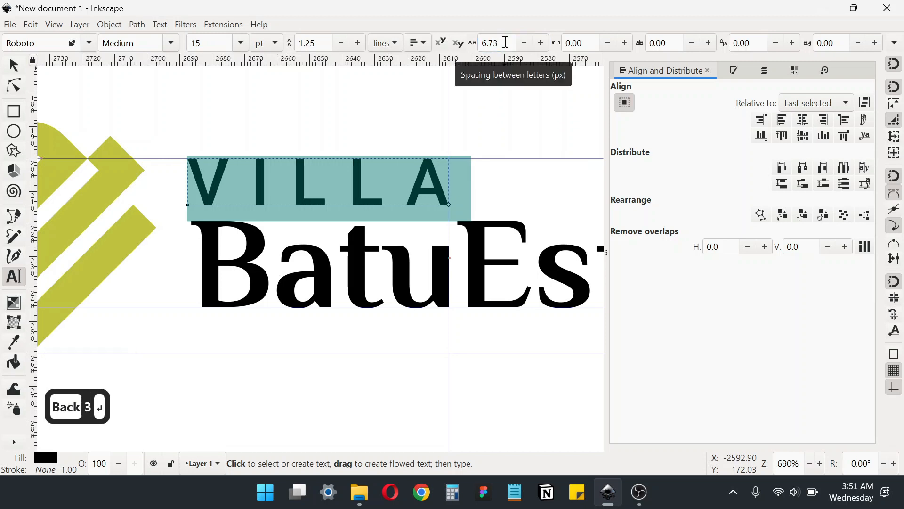
pyautogui.press('BackSpace')
pyautogui.write('4')
pyautogui.press('Return')
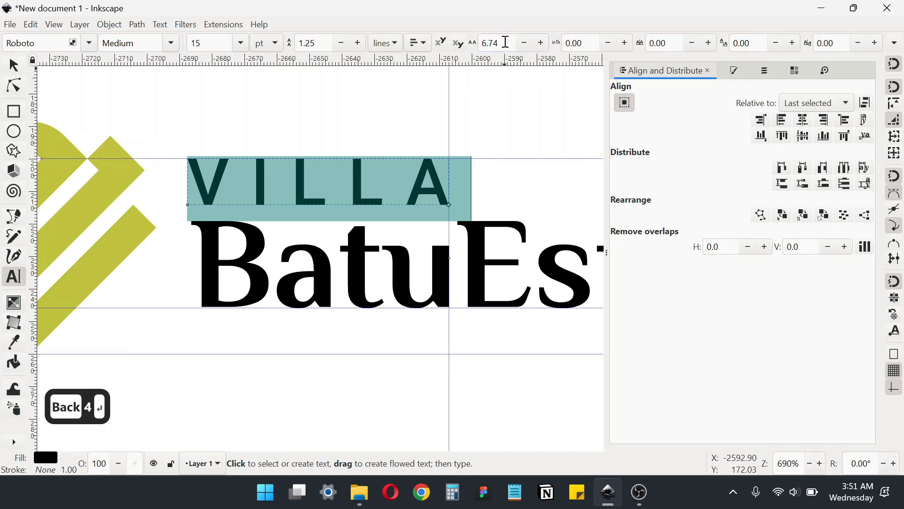
pyautogui.press('BackSpace')
pyautogui.write('5')
pyautogui.press('Return')
pyautogui.click(21, 68)
pyautogui.click(198, 115)
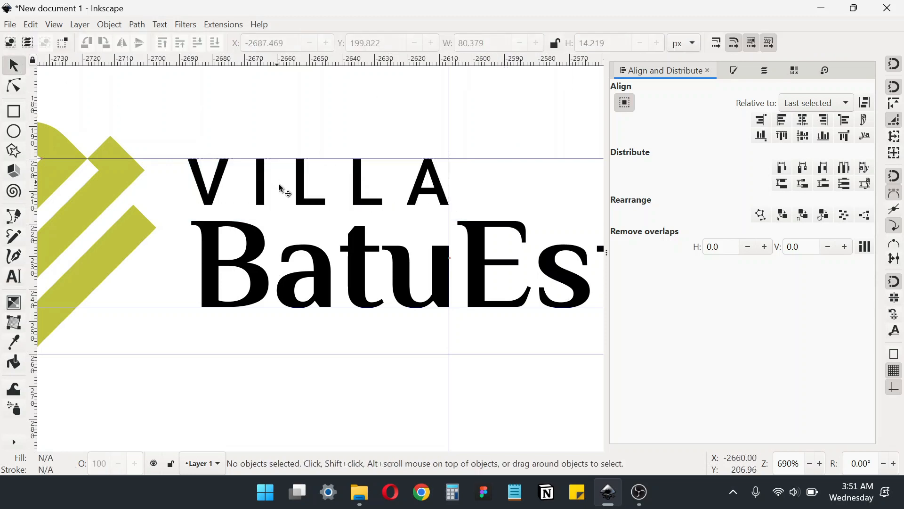
# Recolour both the VILLA and BatuEstetik texts with the dark green sampled from the palette swatches
pyautogui.keyDown('ctrl'); pyautogui.scroll(-2, 296, 254); pyautogui.keyUp('ctrl')
pyautogui.moveTo(296, 250); pyautogui.dragTo(303, 304)
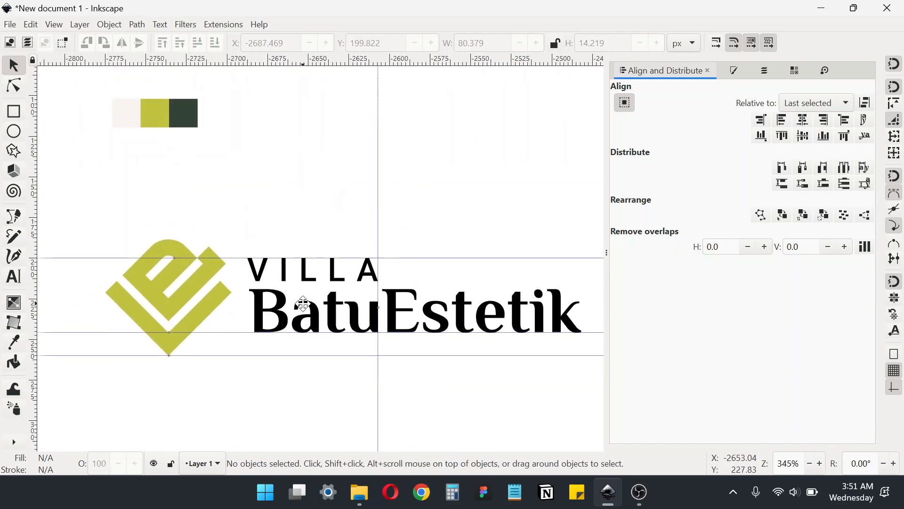
pyautogui.click(307, 278)
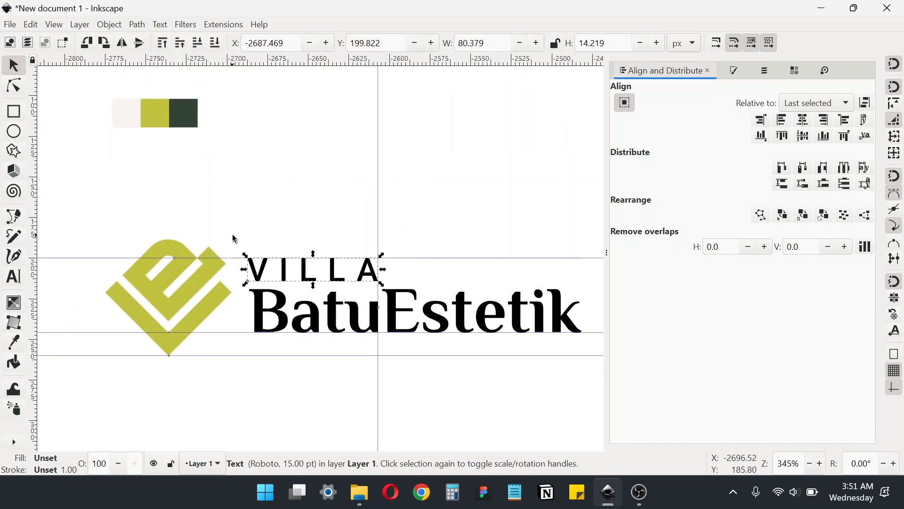
pyautogui.moveTo(229, 210); pyautogui.dragTo(470, 352)
pyautogui.moveTo(585, 389); pyautogui.dragTo(594, 390)
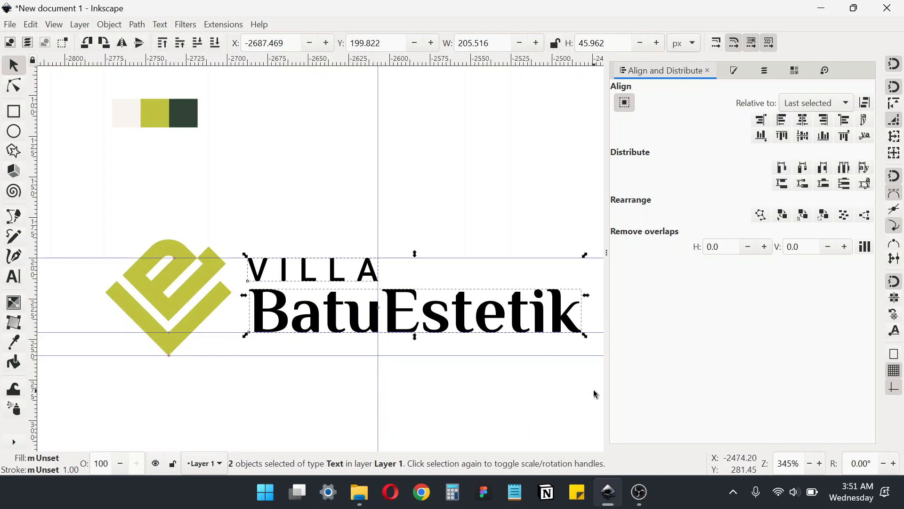
pyautogui.click(15, 342)
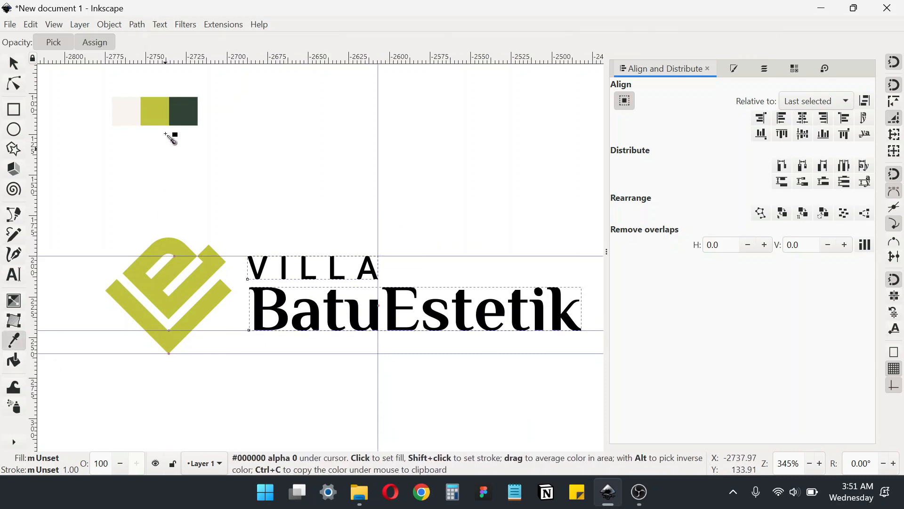
pyautogui.click(183, 113)
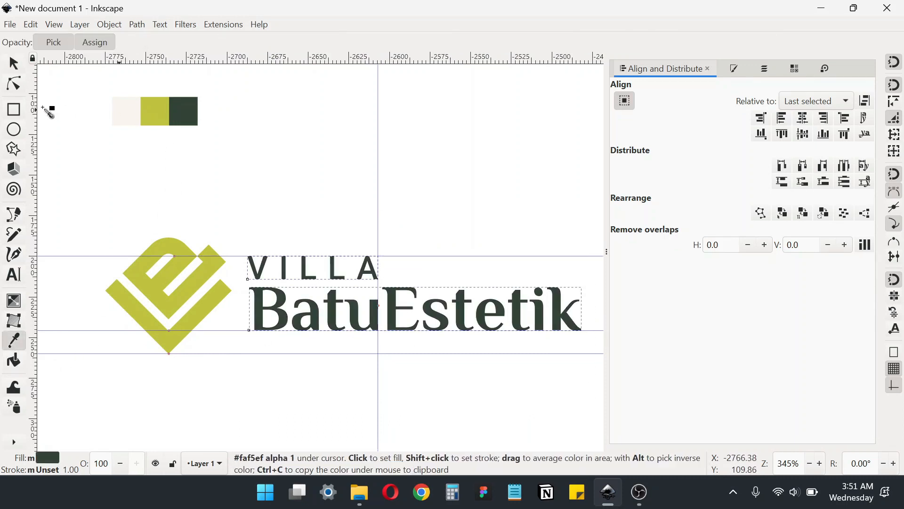
pyautogui.click(14, 64)
pyautogui.click(218, 233)
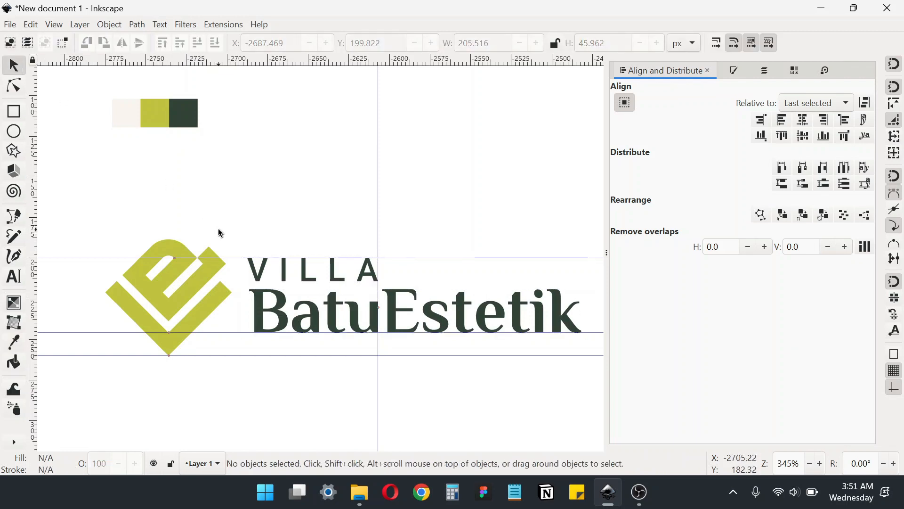
# Hide the guides and move the colour palette swatches farther up above the logo
pyautogui.press('|')
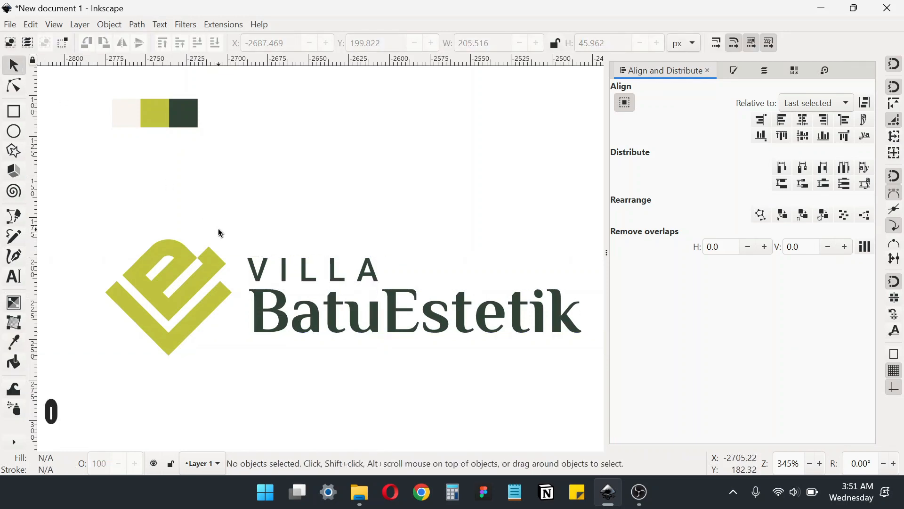
pyautogui.scroll(-2, 277, 303)
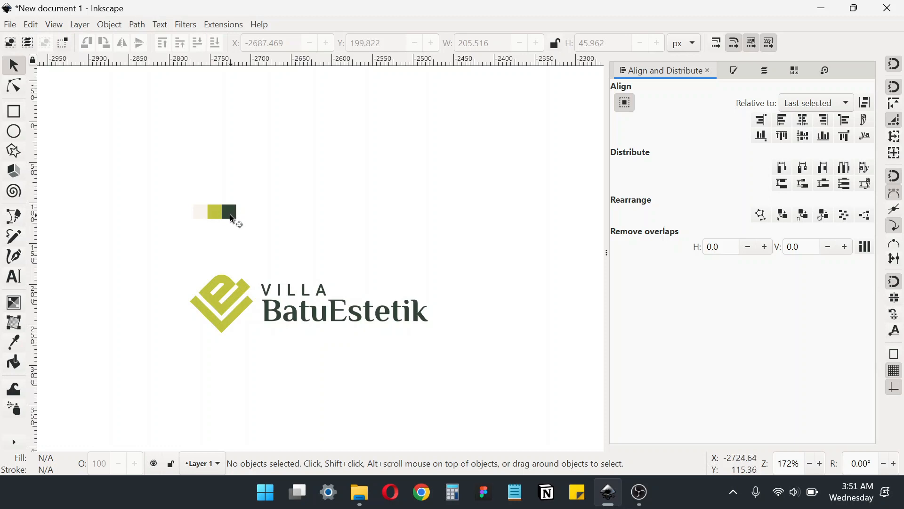
pyautogui.moveTo(227, 214); pyautogui.dragTo(183, 218)
pyautogui.click(193, 167)
# Group the logo mark with the VILLA and BatuEstetik texts
pyautogui.moveTo(131, 210); pyautogui.dragTo(198, 279)
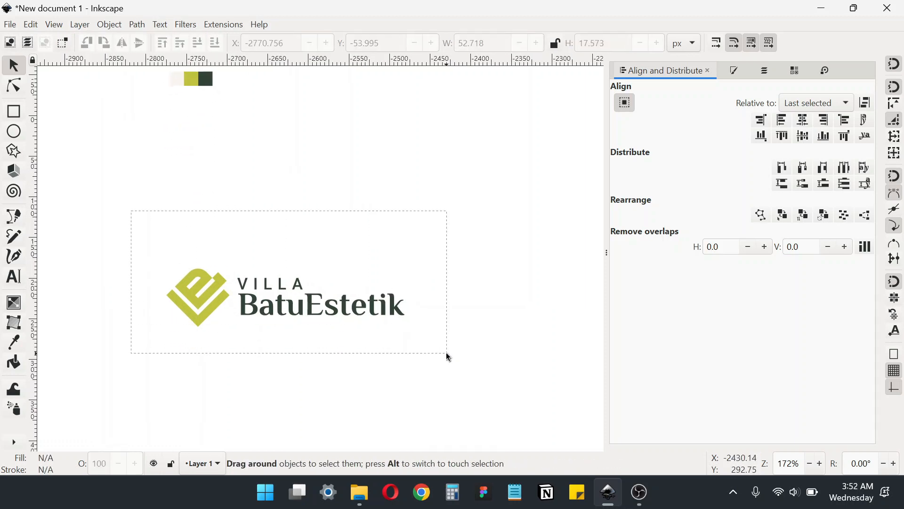
pyautogui.moveTo(448, 357); pyautogui.dragTo(447, 355)
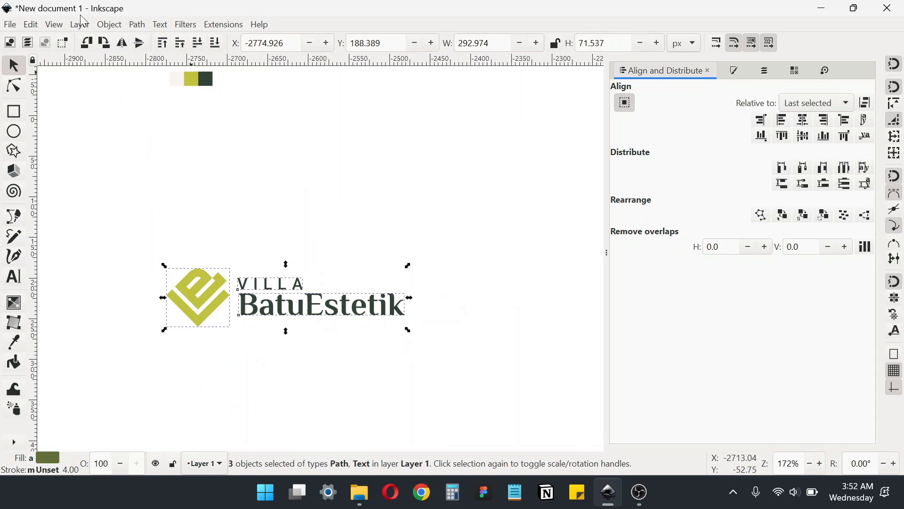
pyautogui.click(113, 25)
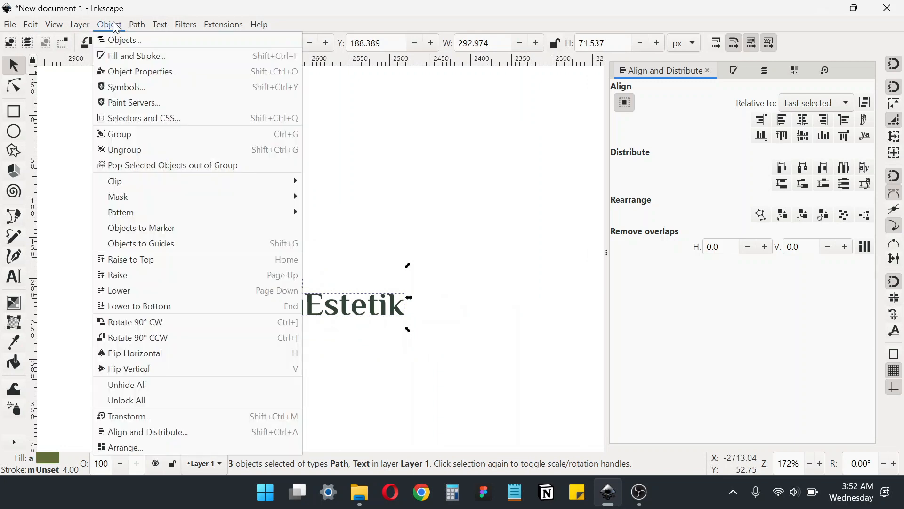
pyautogui.click(126, 137)
pyautogui.click(136, 212)
# Draw a square about 308 px wide beside the logo and fill it with the cream palette colour
pyautogui.moveTo(136, 228); pyautogui.dragTo(121, 228)
pyautogui.click(14, 112)
pyautogui.moveTo(270, 159); pyautogui.dragTo(523, 410)
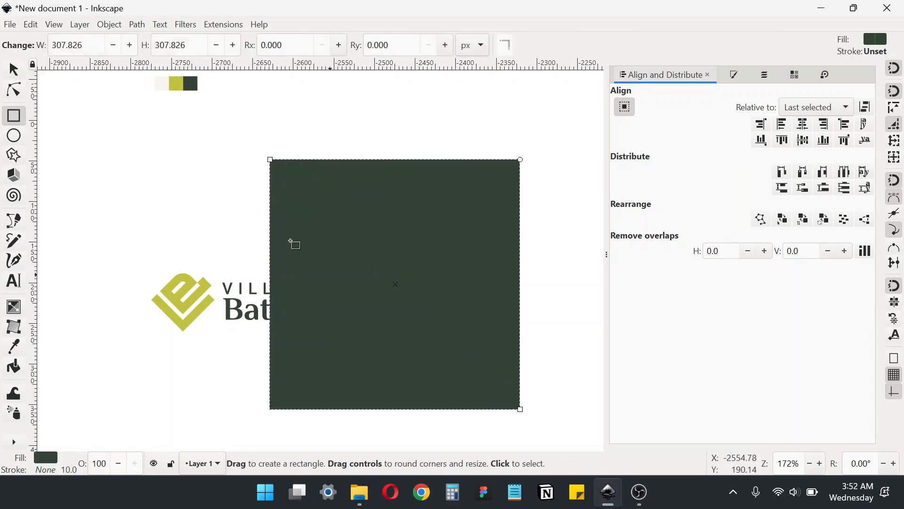
pyautogui.click(14, 69)
pyautogui.press('d')
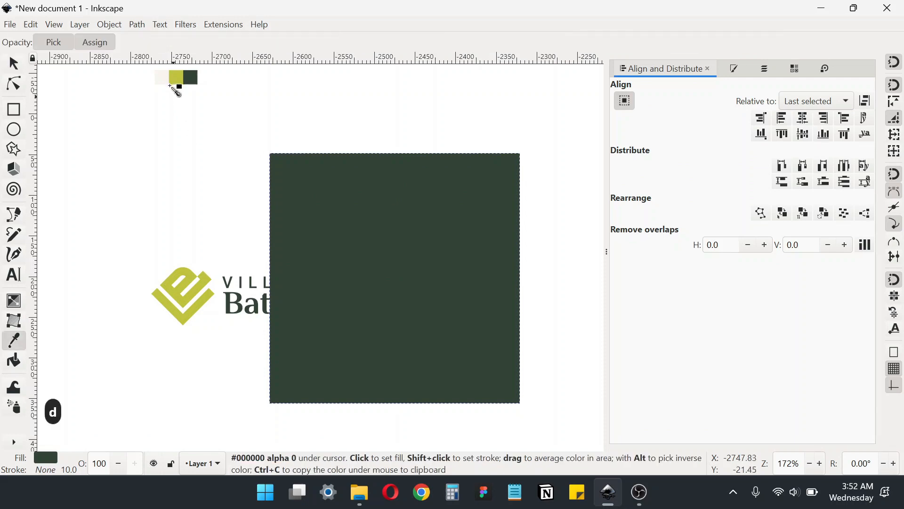
pyautogui.click(166, 79)
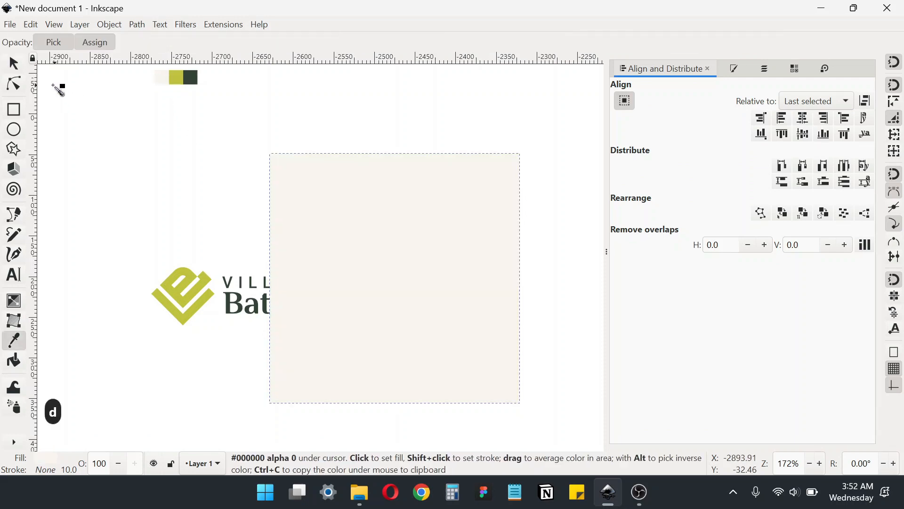
pyautogui.click(14, 65)
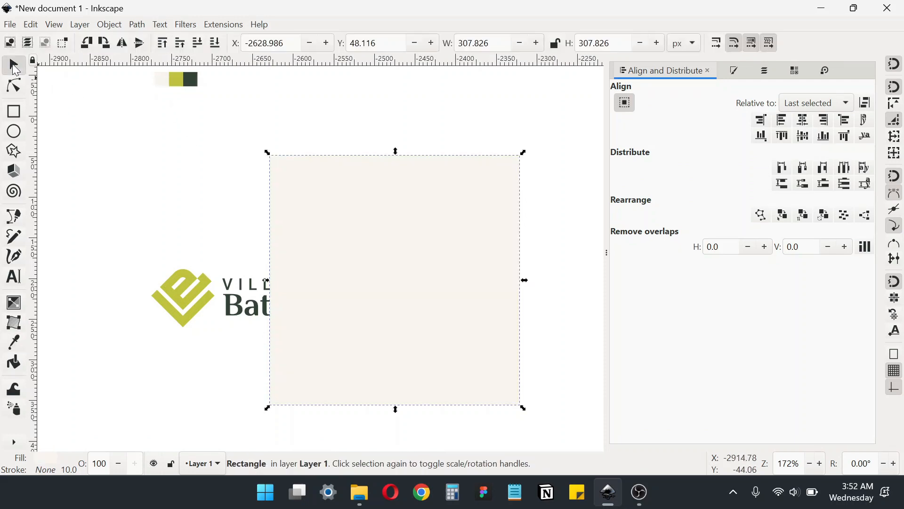
# Lower the cream square to the bottom of the stack and move it behind the logo
pyautogui.click(216, 47)
pyautogui.moveTo(439, 278); pyautogui.dragTo(305, 275)
pyautogui.scroll(2, 216, 134)
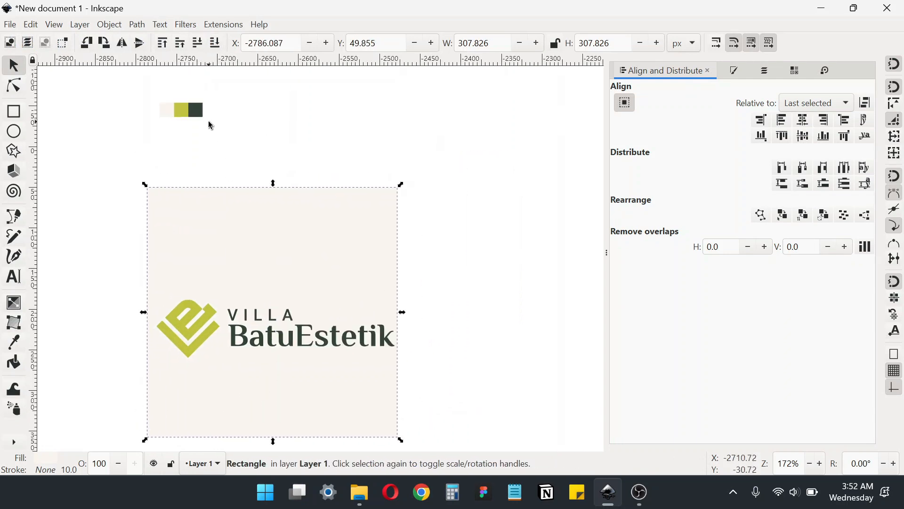
# Delete the colour palette swatches and enlarge the cream background square to about 488 px
pyautogui.click(201, 112)
pyautogui.press('Delete')
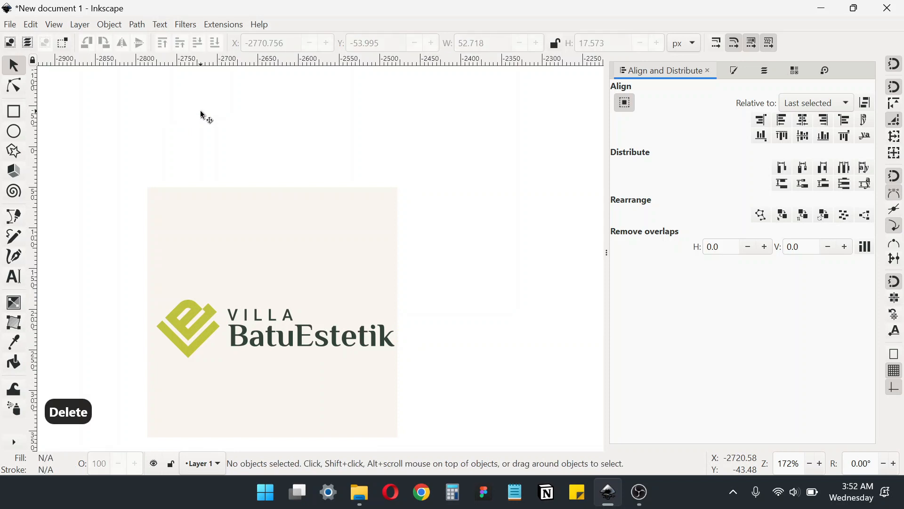
pyautogui.scroll(-1, 223, 223)
pyautogui.scroll(-3, 273, 232)
pyautogui.click(297, 203)
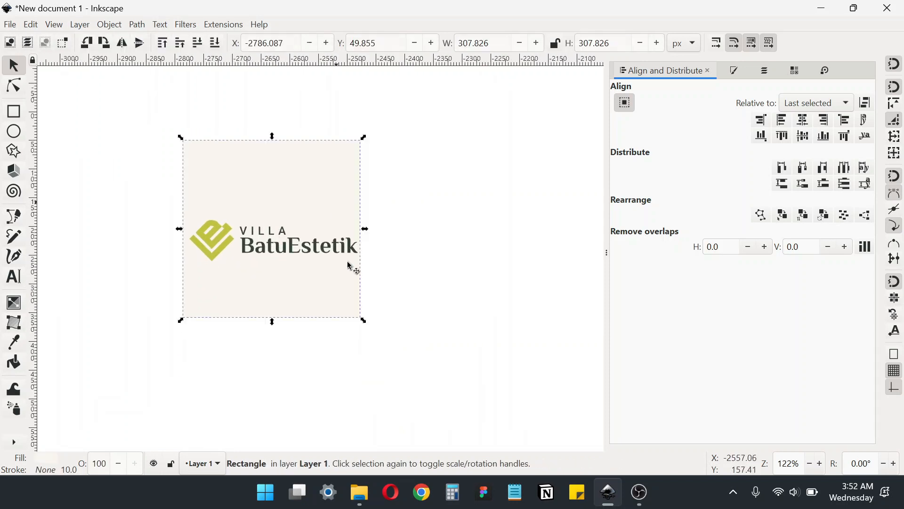
pyautogui.moveTo(364, 323); pyautogui.dragTo(416, 374)
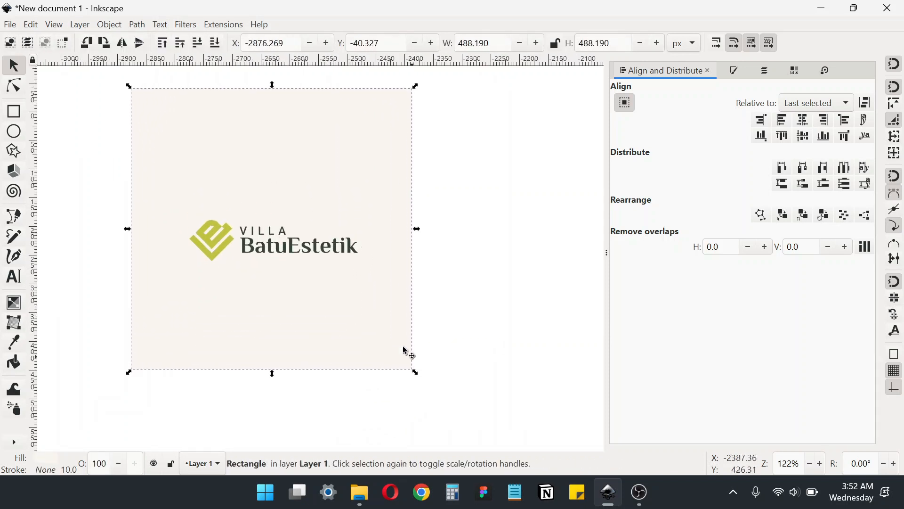
# Centre the cream background square on the grouped logo both horizontally and vertically, then deselect
pyautogui.keyDown('shift'); pyautogui.click(328, 251); pyautogui.keyUp('shift')
pyautogui.hotkey('ctrl', 'shift', 'a')
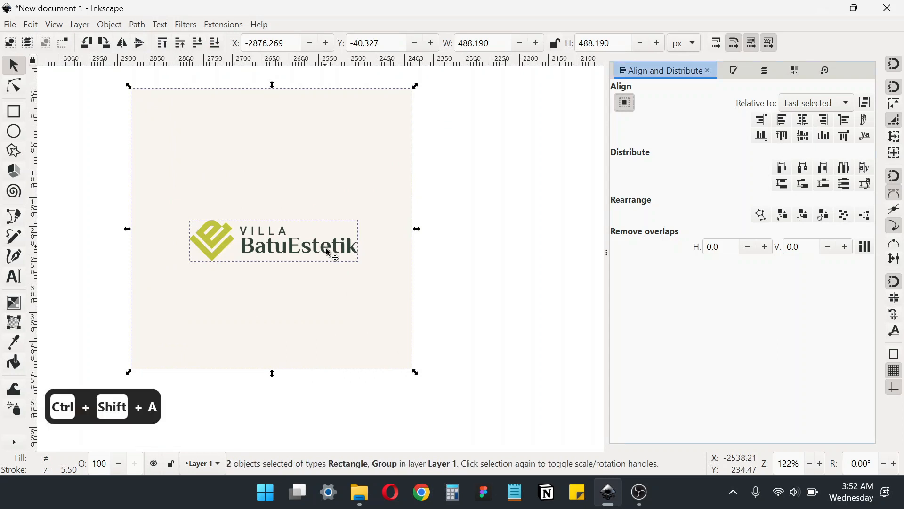
pyautogui.click(822, 110)
pyautogui.click(825, 107)
pyautogui.click(802, 119)
pyautogui.click(803, 136)
pyautogui.press('Escape')
# Enlarge the cream background square proportionally to about 646 px around the logo
pyautogui.click(351, 318)
pyautogui.moveTo(416, 383); pyautogui.dragTo(463, 447)
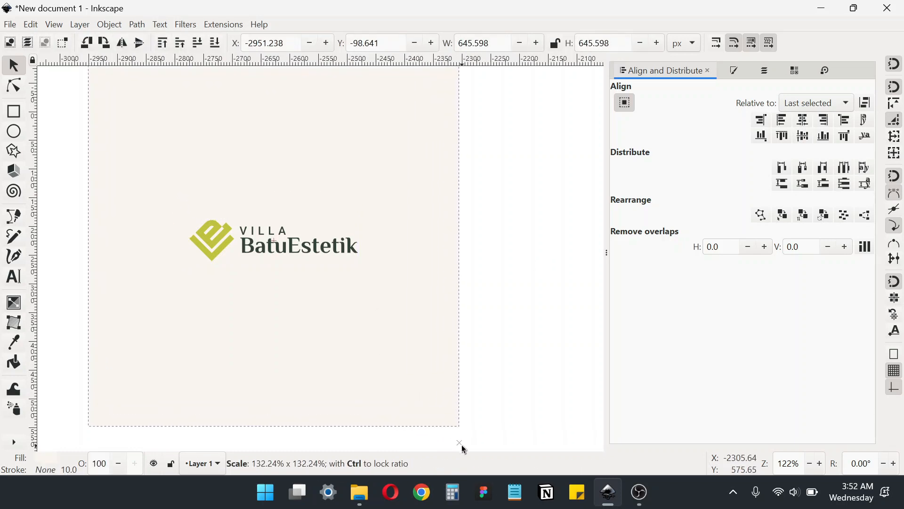
pyautogui.scroll(1, 190, 242)
pyautogui.scroll(1, 231, 249)
pyautogui.scroll(1, 319, 285)
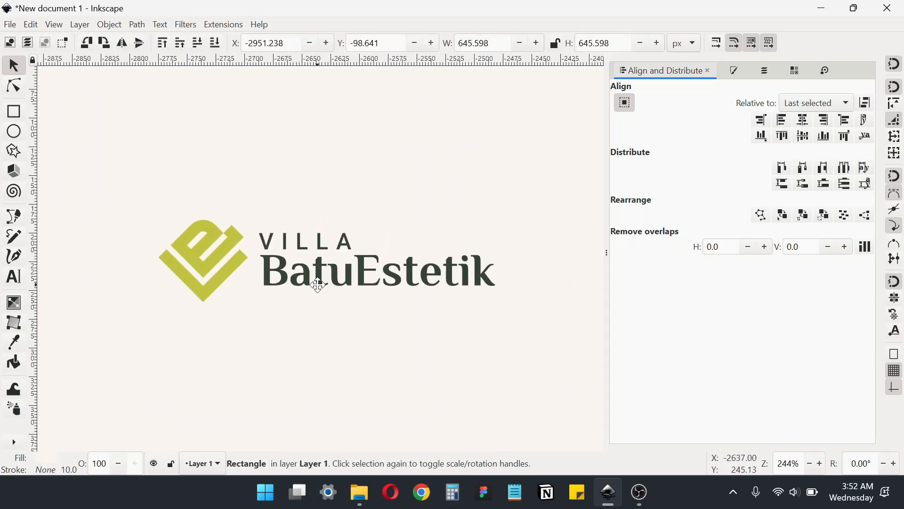
# Enlarge the cream background square further to about 816 px and deselect it
pyautogui.scroll(-1, 317, 282)
pyautogui.scroll(-1, 428, 352)
pyautogui.scroll(-2, 468, 418)
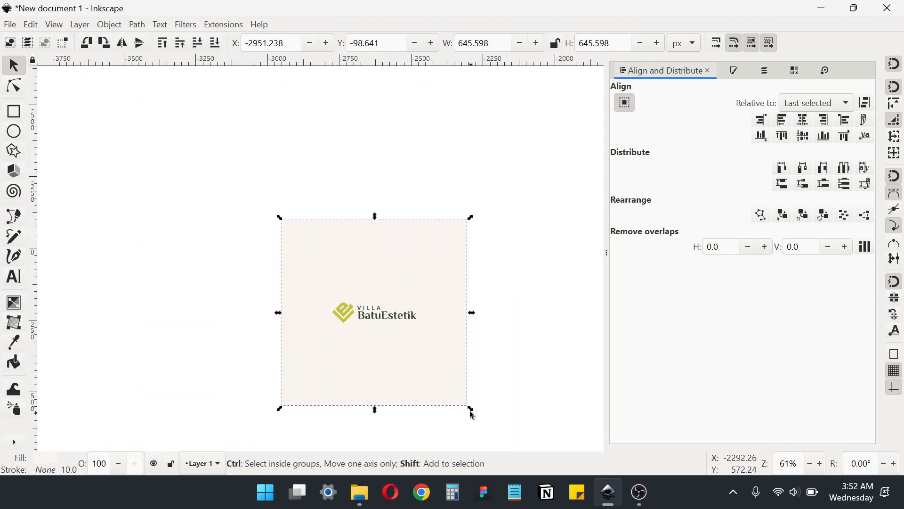
pyautogui.click(472, 410)
pyautogui.click(467, 405)
pyautogui.moveTo(469, 409); pyautogui.dragTo(492, 443)
pyautogui.press('Escape')
# Narrow the docked dialog area to widen the canvas around the logo and return to the Align and Distribute dialog
pyautogui.scroll(4, 389, 321)
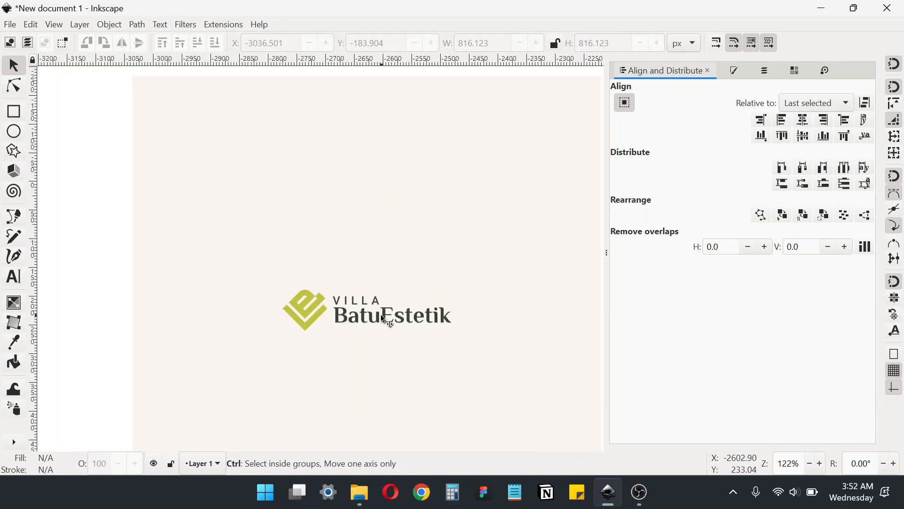
pyautogui.moveTo(349, 337); pyautogui.dragTo(311, 313)
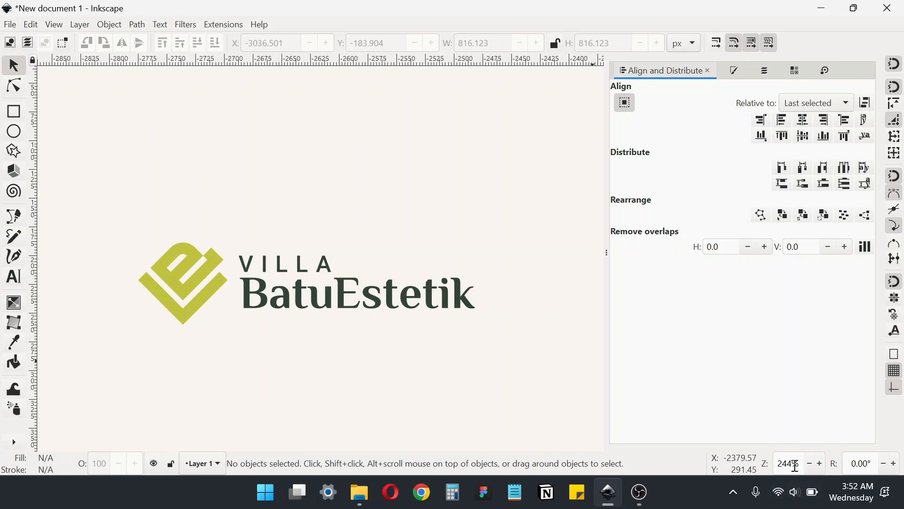
pyautogui.scroll(2, 794, 463)
pyautogui.moveTo(416, 365); pyautogui.dragTo(426, 318)
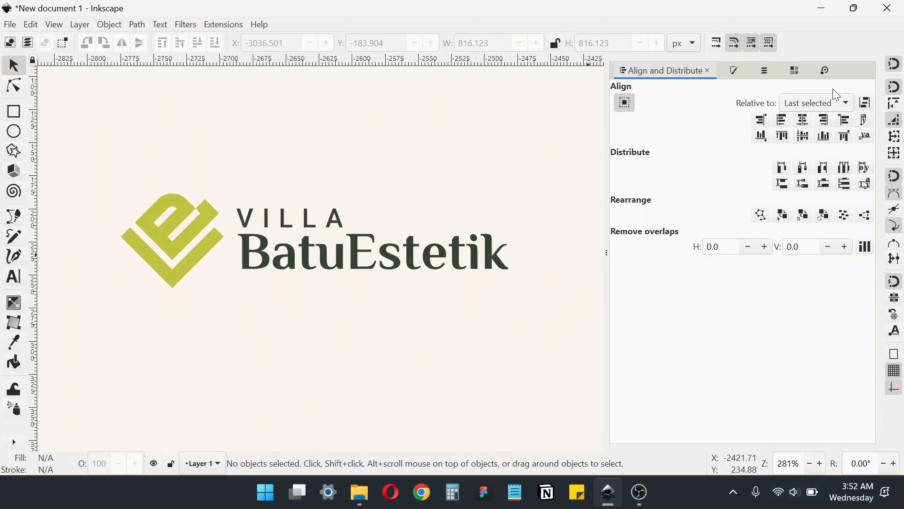
pyautogui.click(830, 71)
pyautogui.click(792, 70)
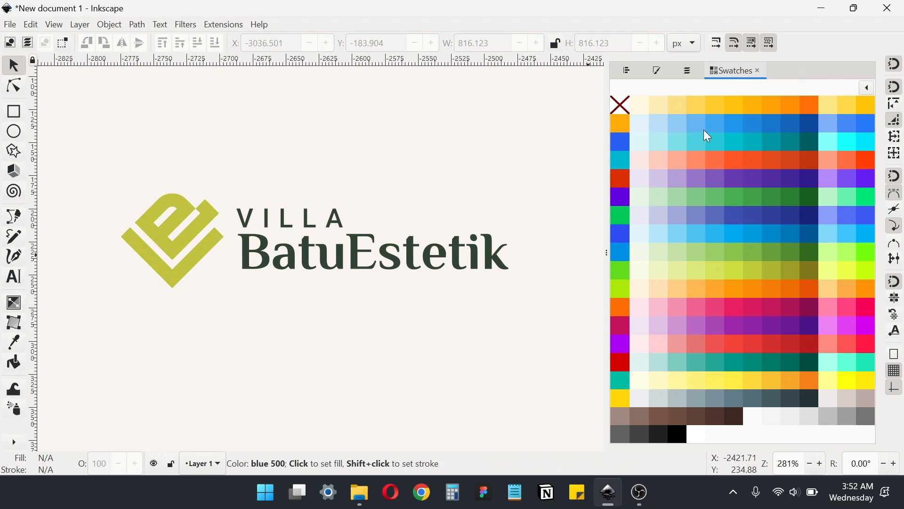
pyautogui.moveTo(607, 192); pyautogui.dragTo(688, 182)
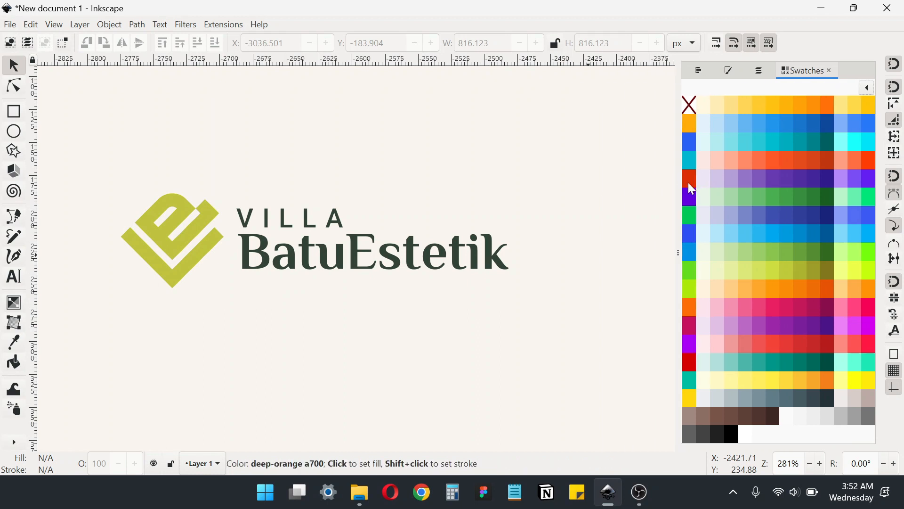
pyautogui.hotkey('ctrl', 'shift', 'a')
pyautogui.moveTo(571, 253); pyautogui.dragTo(593, 275)
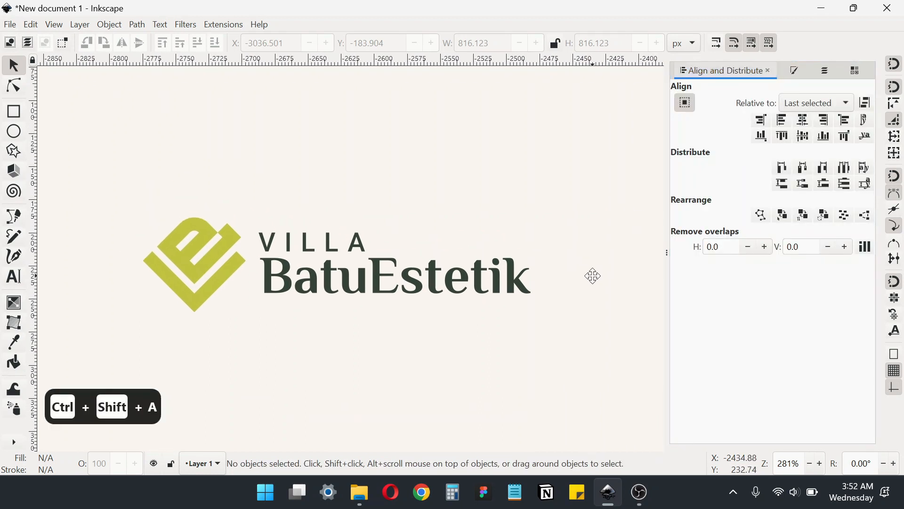